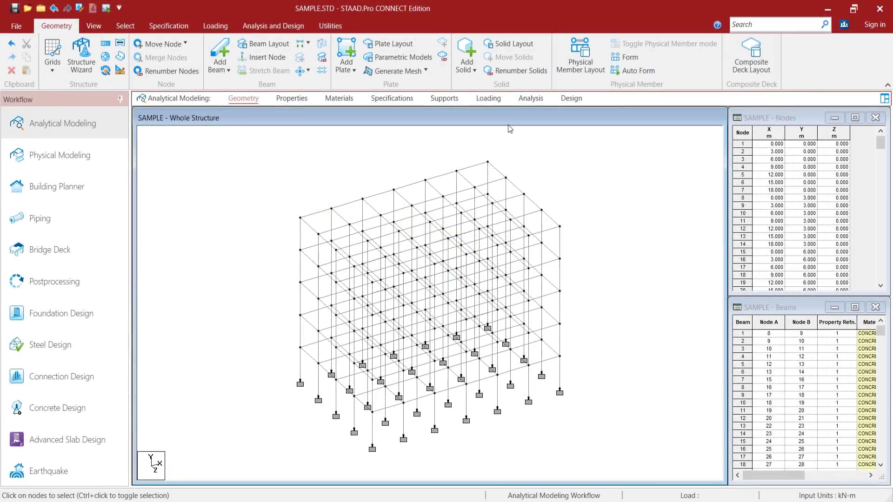
Add a new seismic definition of type Indian: IS 1893 - 2002/2005
{"action": "left_click", "coordinate": [488, 100]}
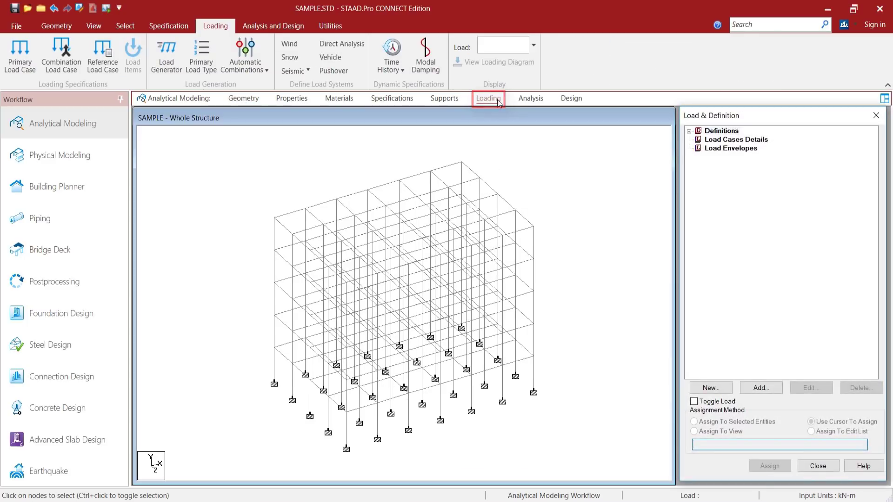
{"action": "double_click", "coordinate": [736, 131]}
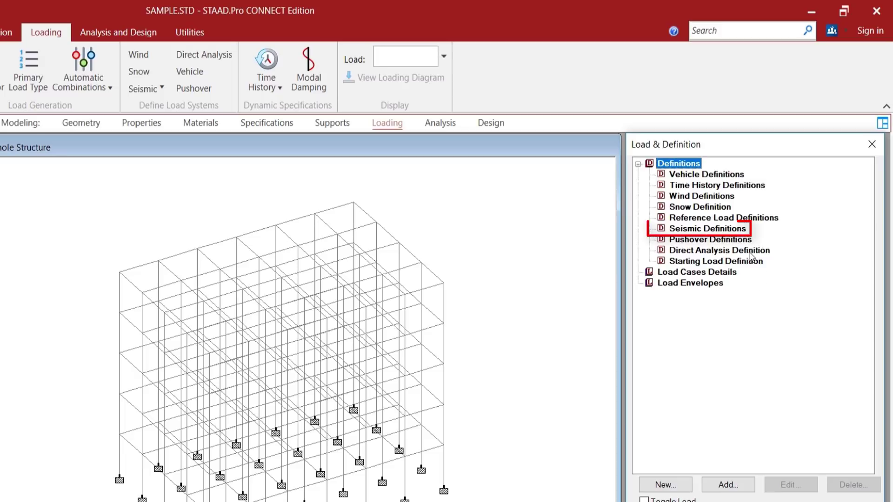
{"action": "left_click", "coordinate": [735, 229]}
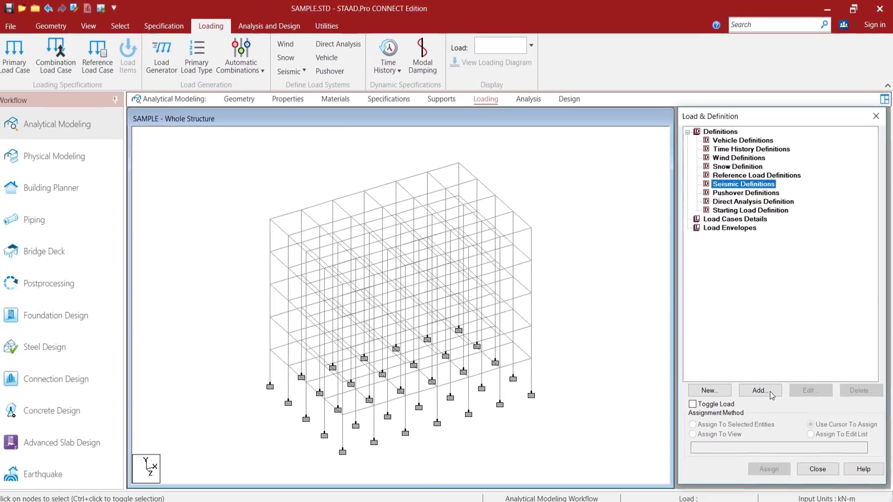
{"action": "left_click", "coordinate": [742, 490]}
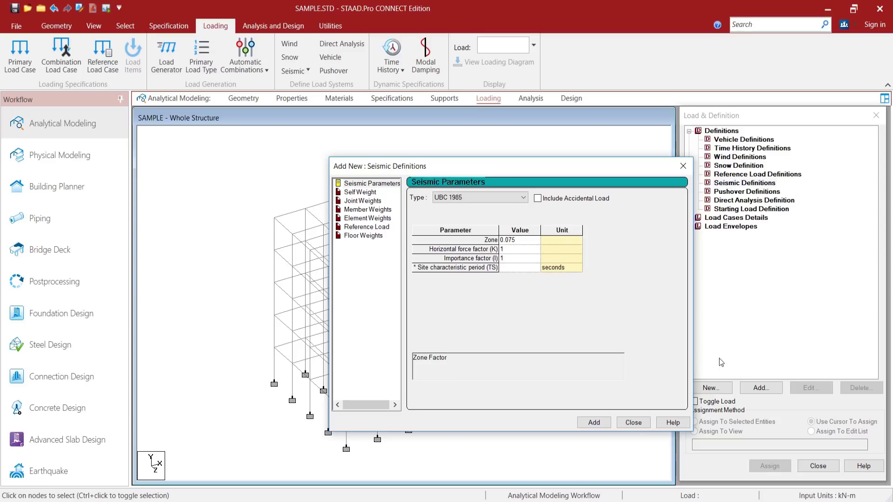
{"action": "left_click", "coordinate": [523, 198]}
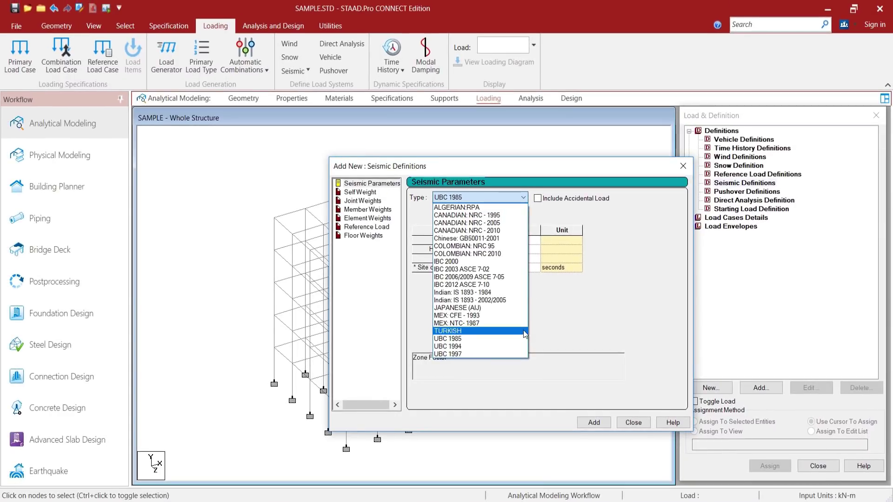
{"action": "left_click", "coordinate": [510, 304]}
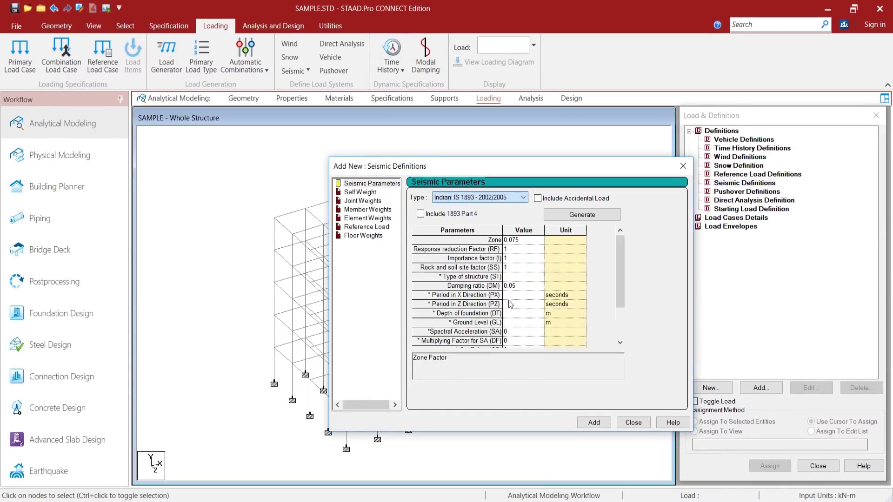
Generate IS 1893 values for zone V (0.36), SMRF, All General Building and Medium Soil
{"action": "left_click", "coordinate": [580, 215]}
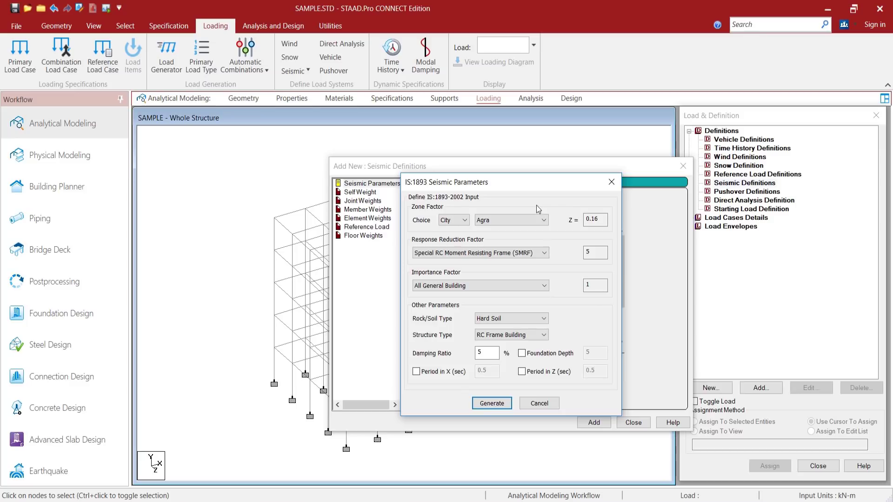
{"action": "left_click", "coordinate": [460, 220]}
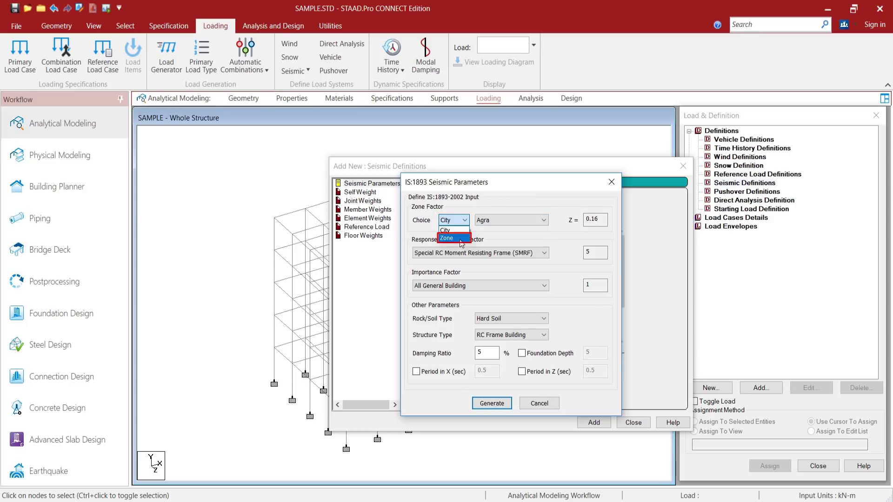
{"action": "left_click", "coordinate": [461, 238]}
{"action": "left_click", "coordinate": [502, 220]}
{"action": "left_click", "coordinate": [496, 253]}
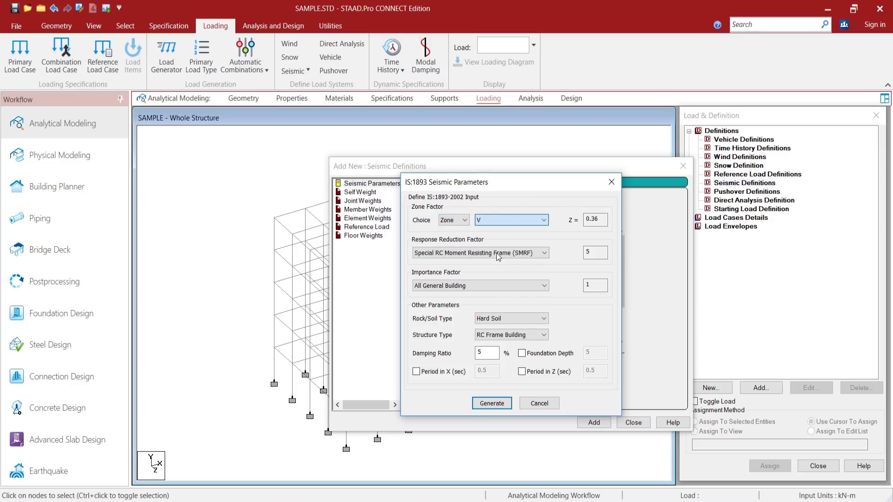
{"action": "left_click", "coordinate": [548, 253]}
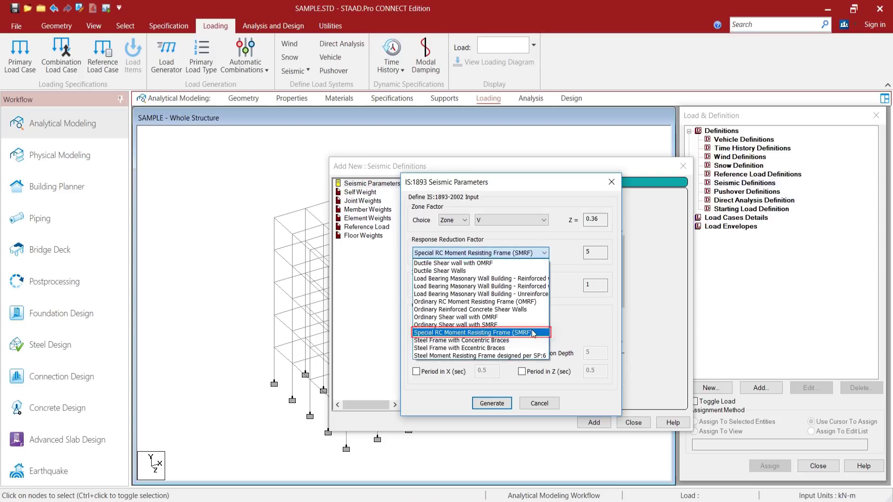
{"action": "left_click", "coordinate": [533, 333]}
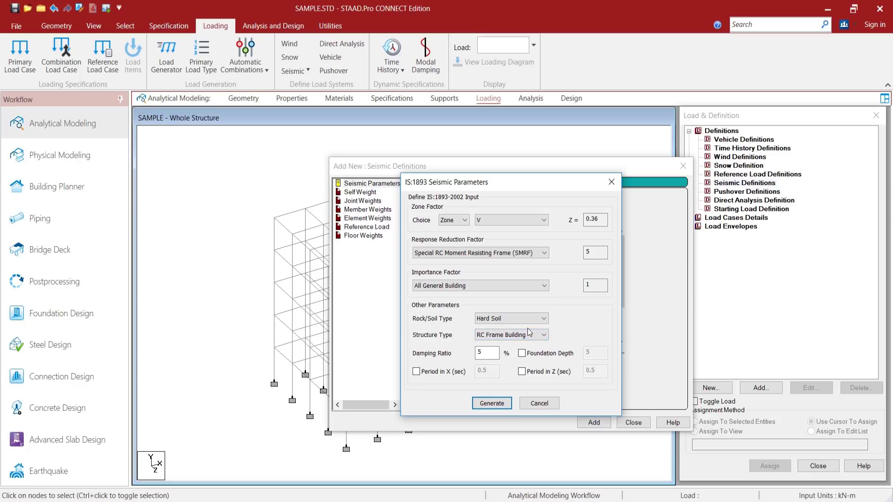
{"action": "left_click", "coordinate": [544, 286]}
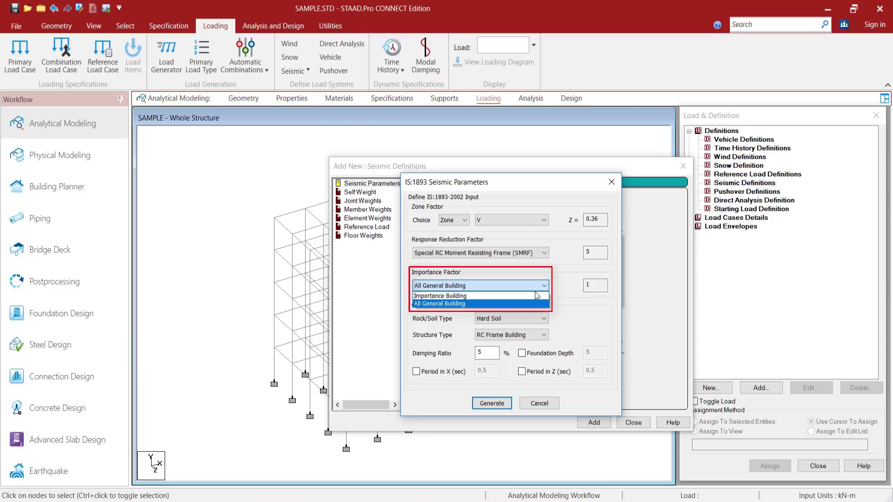
{"action": "left_click", "coordinate": [516, 303]}
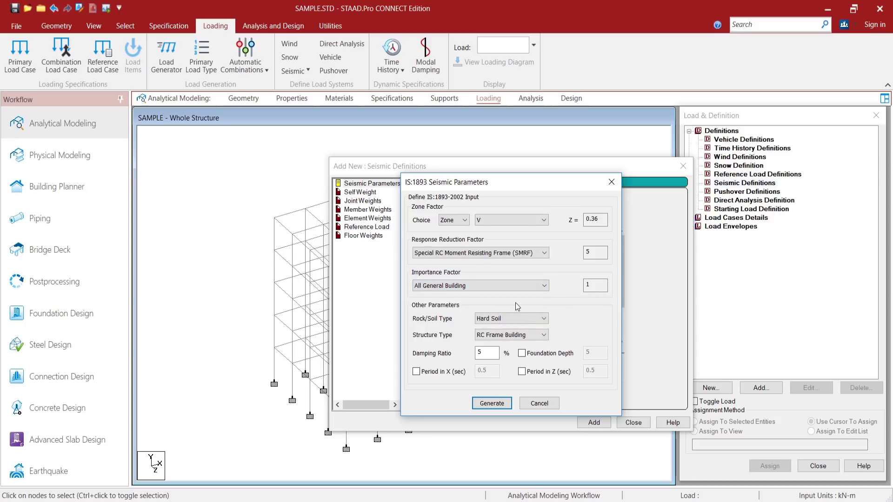
{"action": "left_click", "coordinate": [546, 319]}
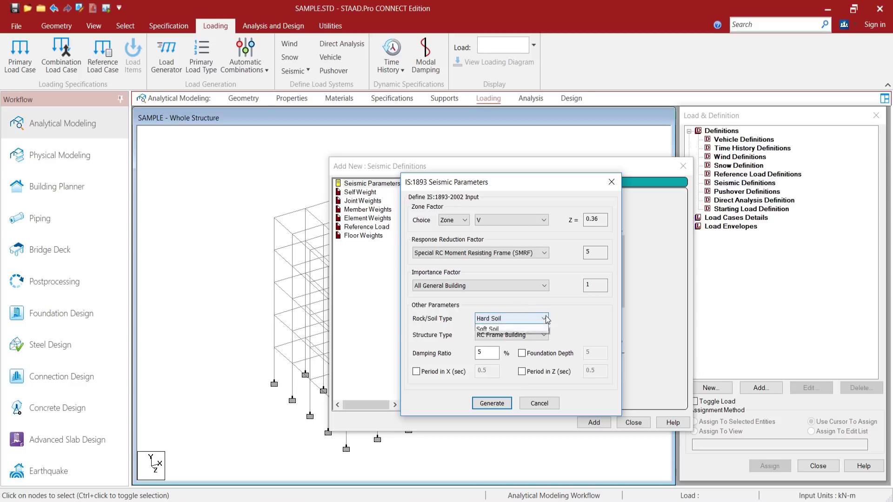
{"action": "left_click", "coordinate": [512, 331]}
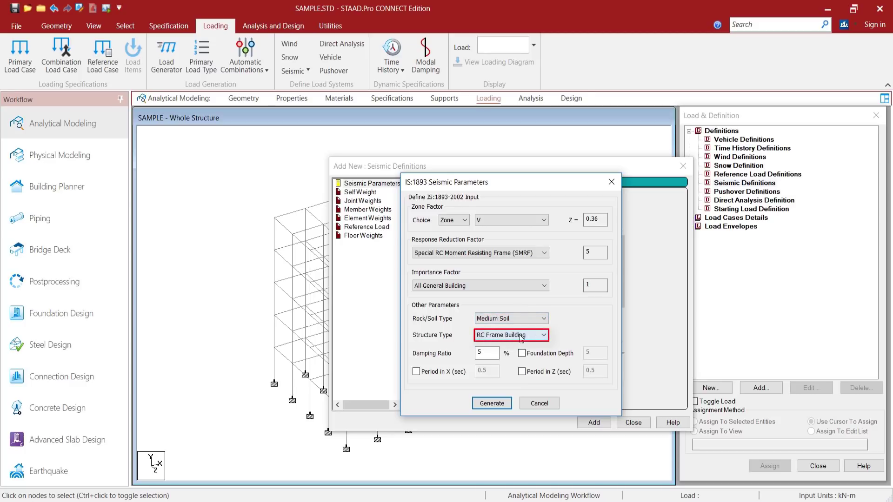
{"action": "left_click", "coordinate": [493, 403]}
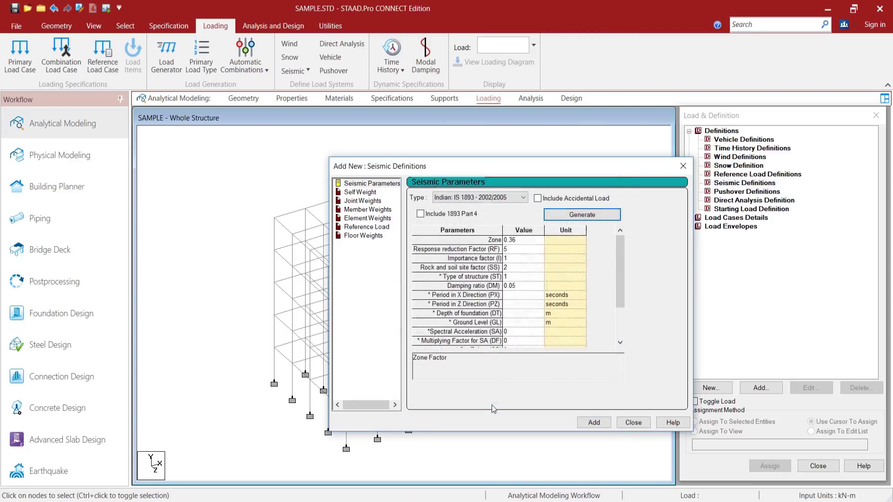
Add the seismic definition, then give it a 6.75 kN/m2 floor weight over Y 3 to 15 m
{"action": "left_click", "coordinate": [594, 422]}
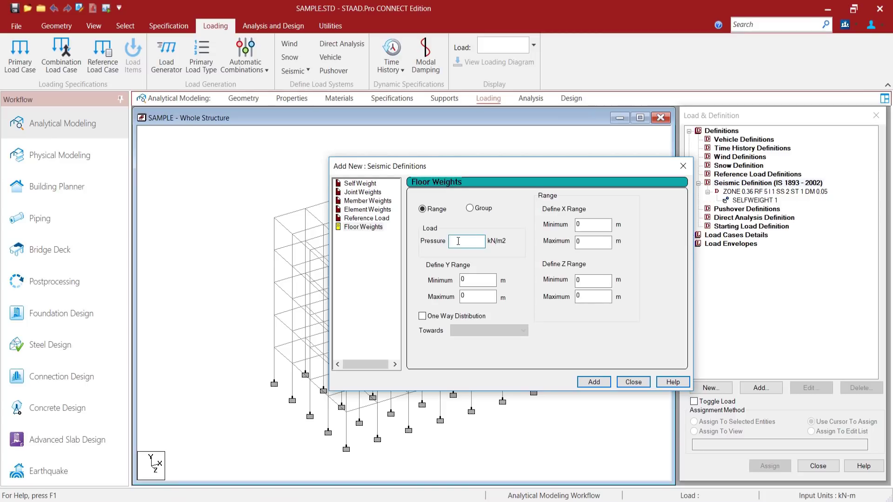
{"action": "type", "text": "6.75"}
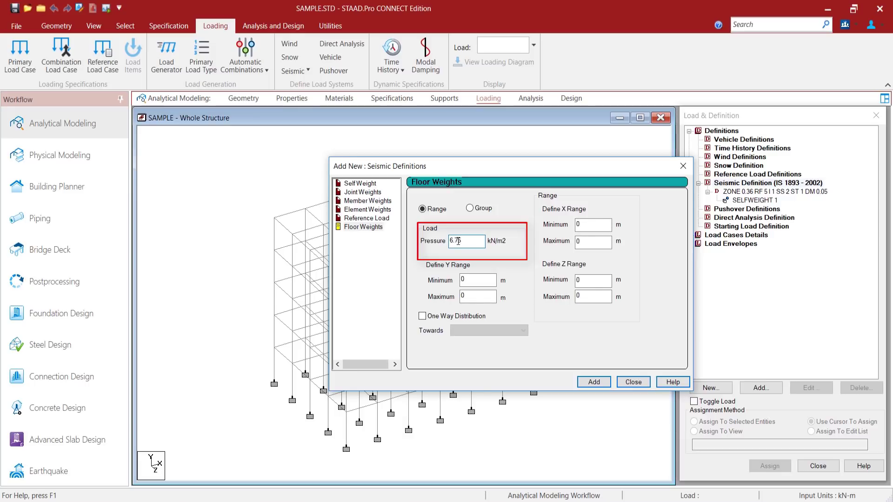
{"action": "double_click", "coordinate": [470, 279]}
{"action": "key", "text": "BackSpace"}
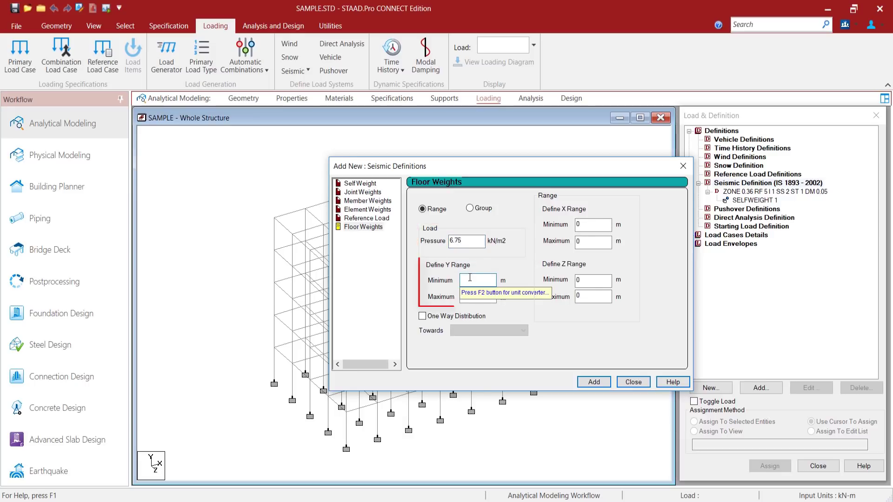
{"action": "type", "text": "3"}
{"action": "double_click", "coordinate": [475, 298]}
{"action": "type", "text": "1"}
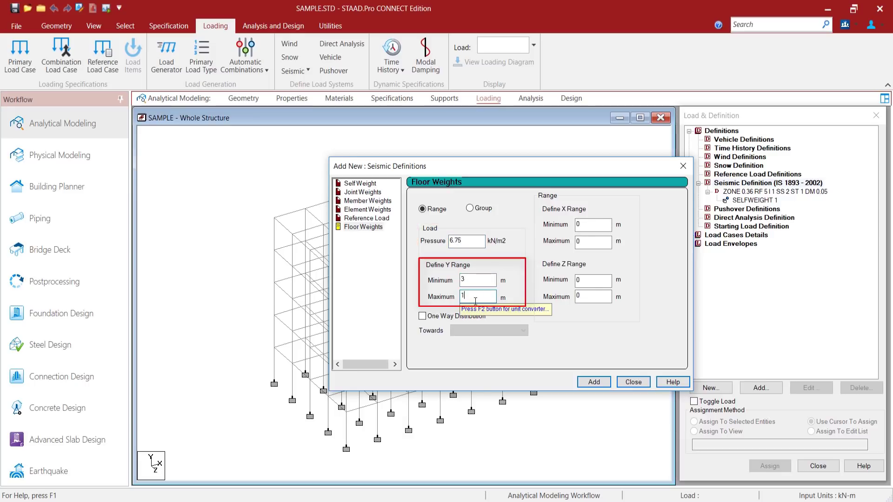
{"action": "type", "text": "5"}
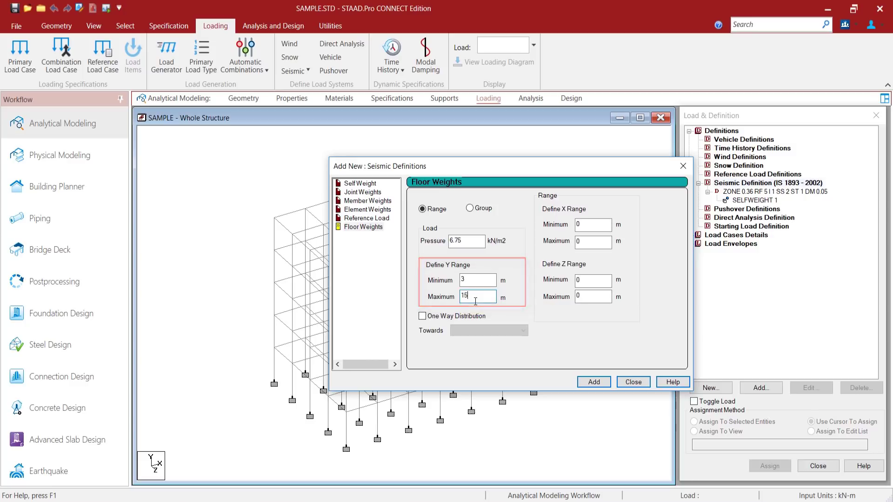
{"action": "left_click", "coordinate": [600, 383]}
{"action": "left_click", "coordinate": [636, 382]}
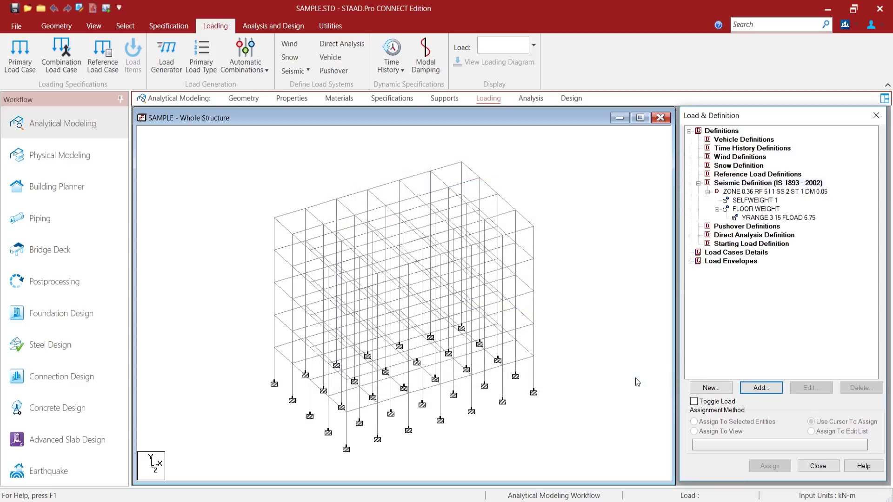
Add a Seismic-type primary load case titled EQ+X
{"action": "left_click", "coordinate": [720, 254]}
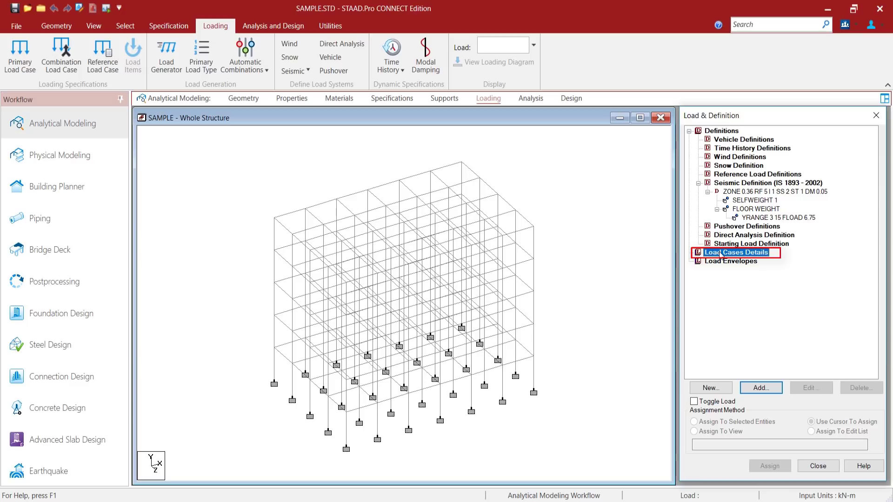
{"action": "left_click", "coordinate": [758, 386]}
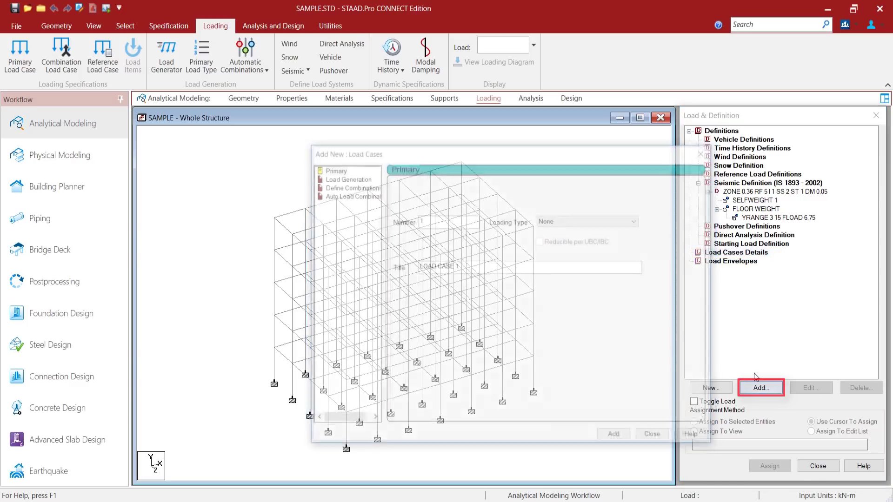
{"action": "left_click", "coordinate": [621, 222]}
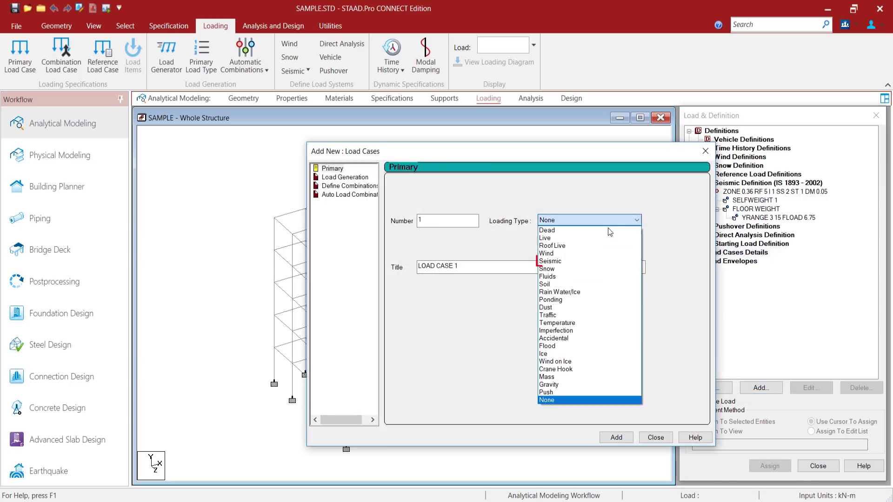
{"action": "left_click", "coordinate": [576, 264]}
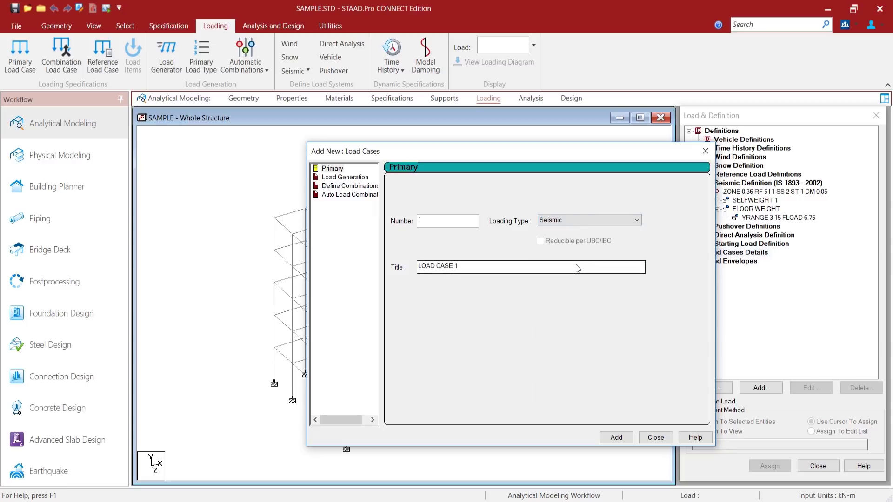
{"action": "left_click_drag", "start_coordinate": [509, 269], "coordinate": [411, 268]}
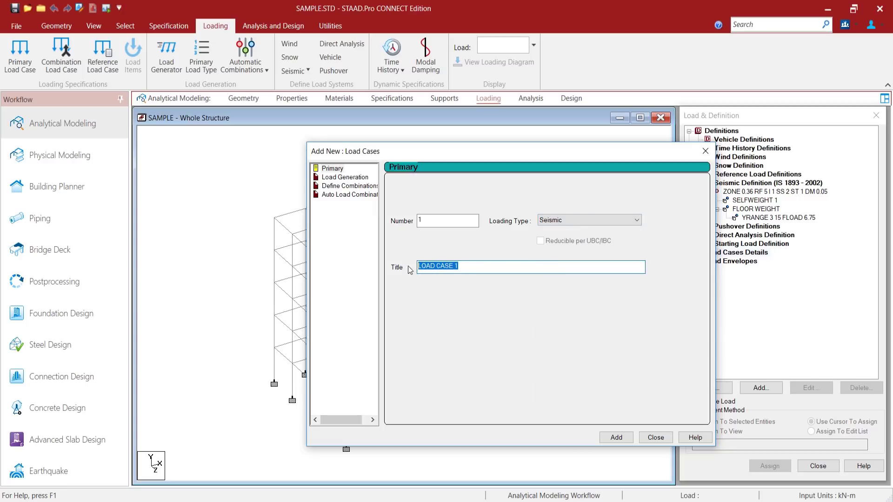
{"action": "type", "text": "EQ+X"}
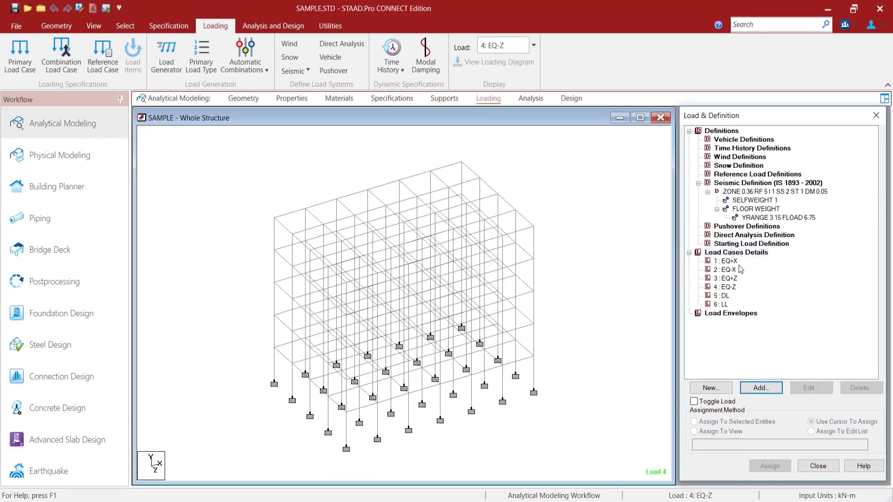
Give EQ+X a seismic load in X with factor 1
{"action": "left_click", "coordinate": [736, 262]}
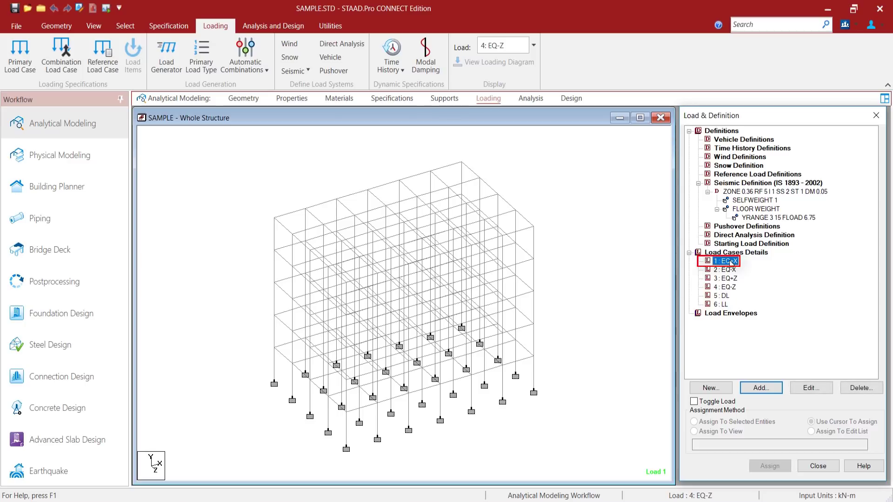
{"action": "left_click", "coordinate": [760, 388]}
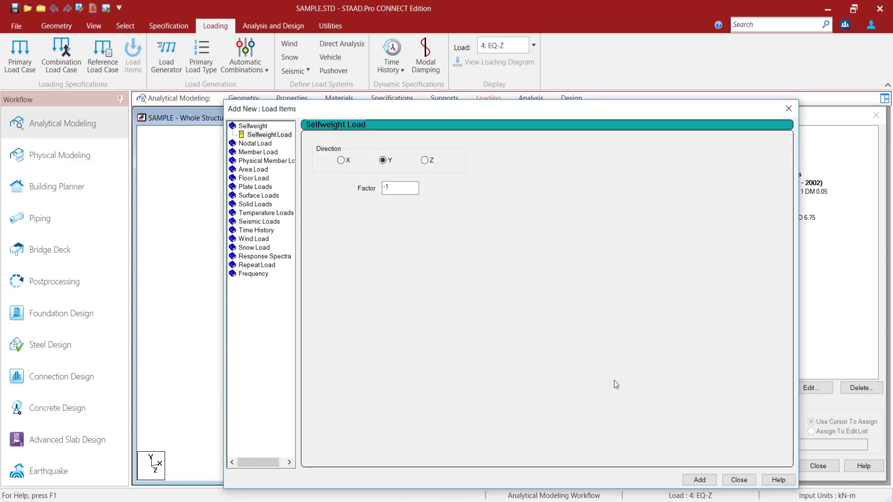
{"action": "left_click", "coordinate": [270, 223]}
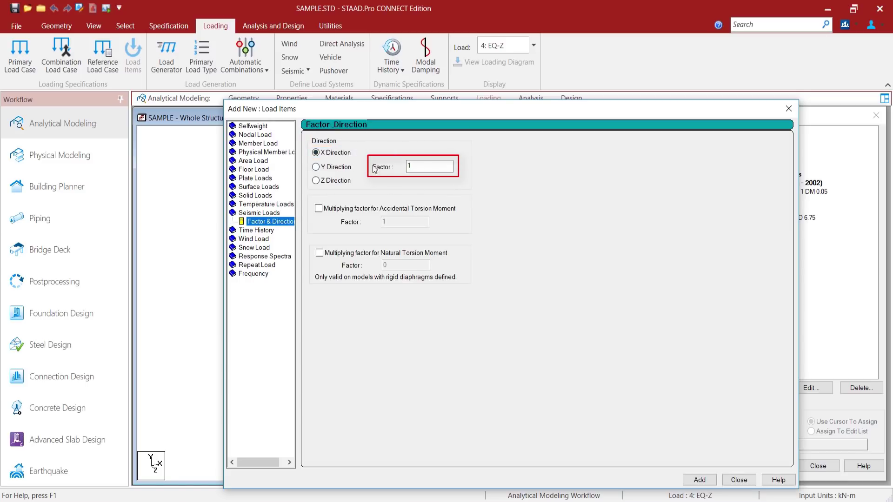
{"action": "left_click", "coordinate": [700, 480]}
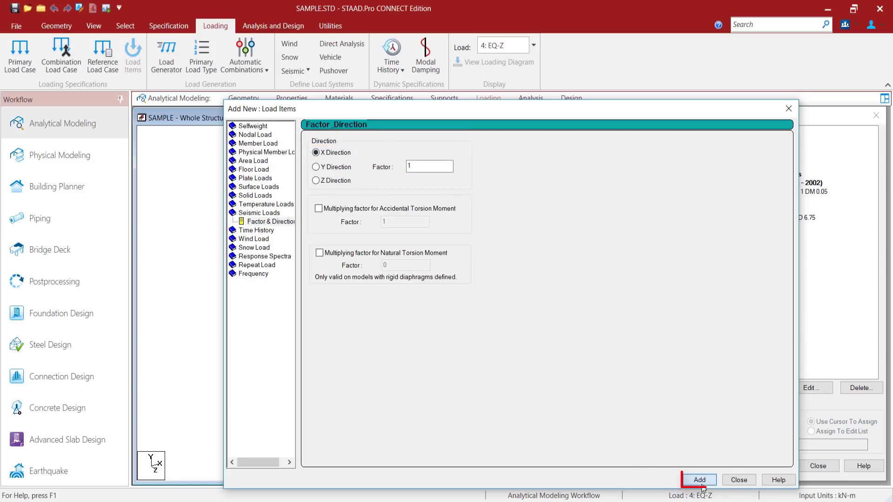
{"action": "left_click", "coordinate": [739, 480]}
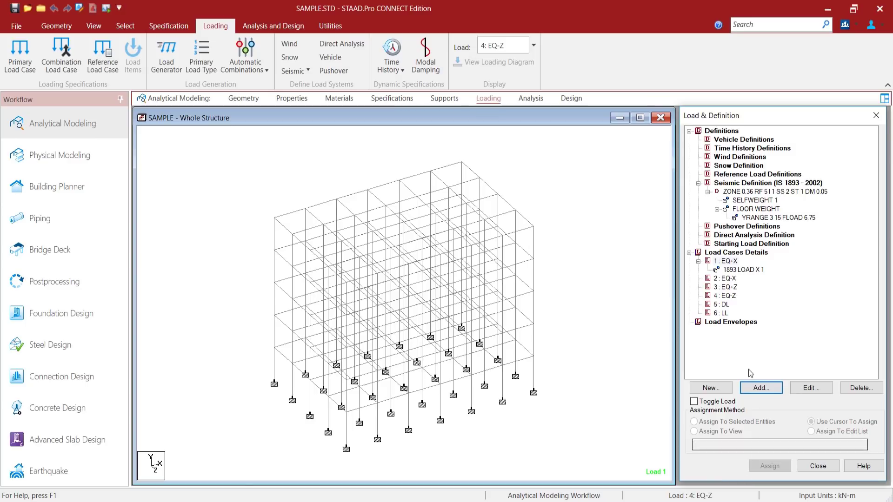
Change EQ-X's seismic factor to −1, then check the EQ+Z and EQ-Z loads
{"action": "left_click", "coordinate": [729, 279]}
{"action": "left_click", "coordinate": [732, 281]}
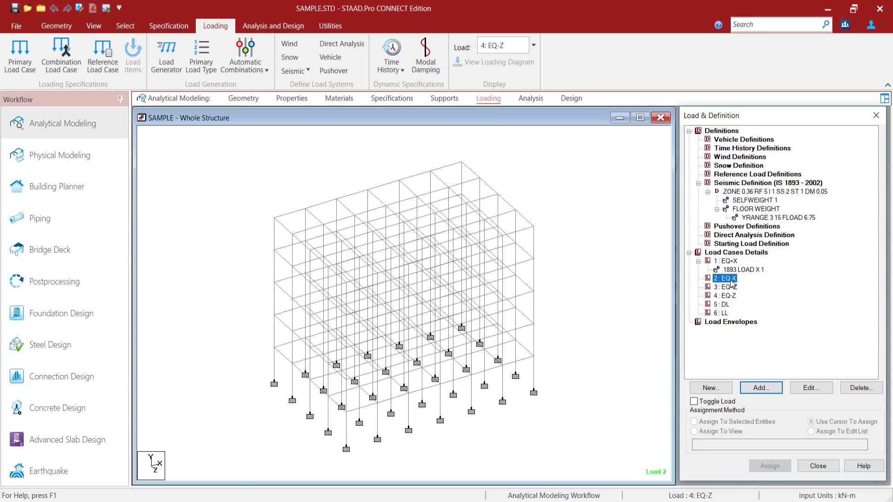
{"action": "double_click", "coordinate": [731, 281]}
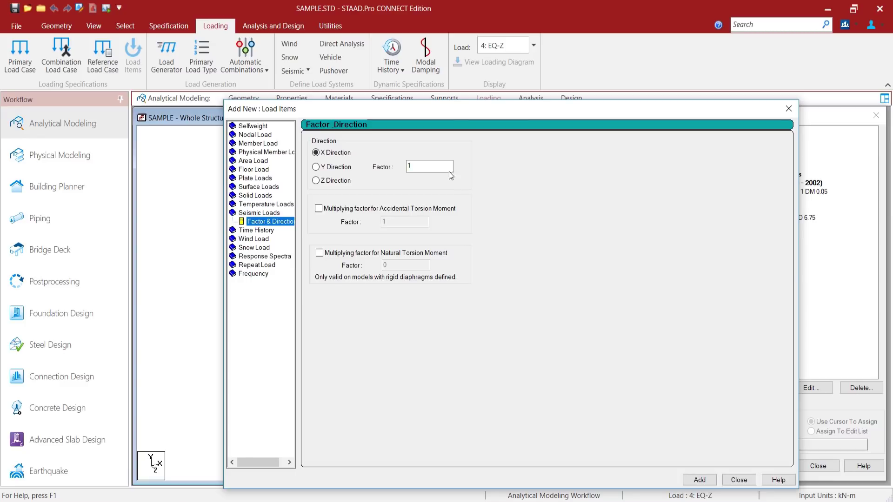
{"action": "double_click", "coordinate": [428, 166]}
{"action": "type", "text": "-"}
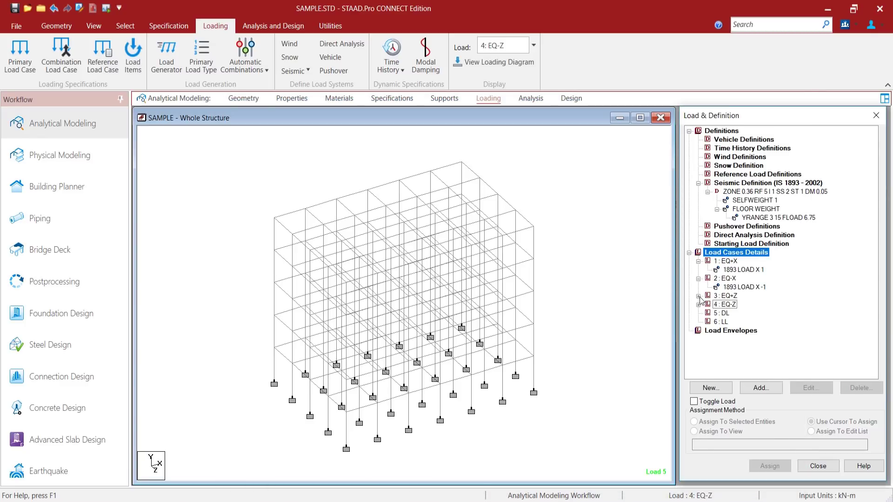
{"action": "left_click", "coordinate": [699, 296]}
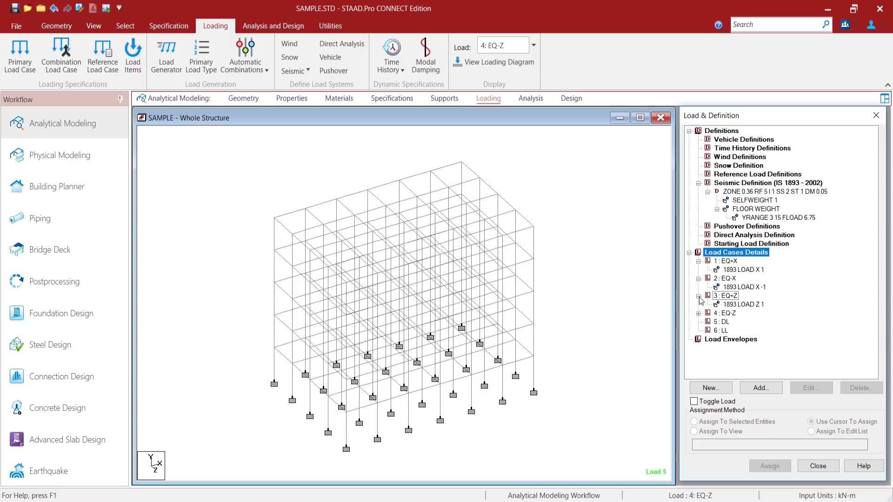
{"action": "left_click", "coordinate": [699, 314]}
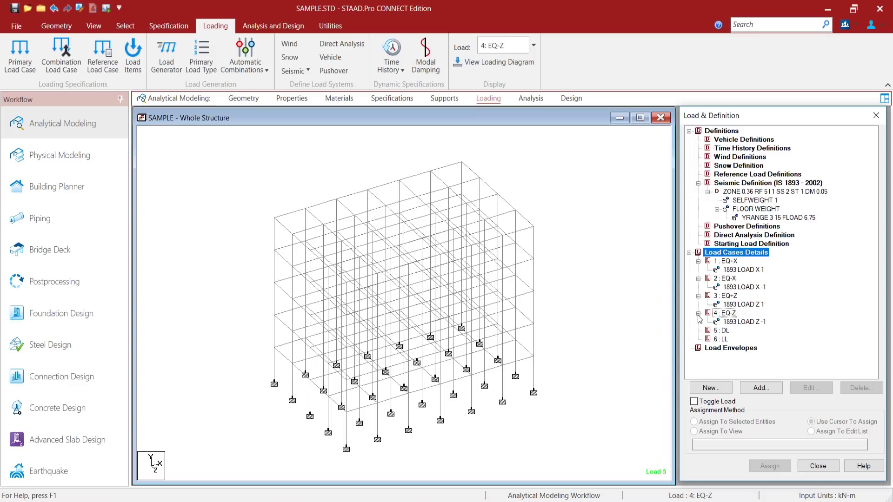
Add selfweight Y −1 and a −3.75 kN/m² floor load to the DL case
{"action": "left_click", "coordinate": [724, 331]}
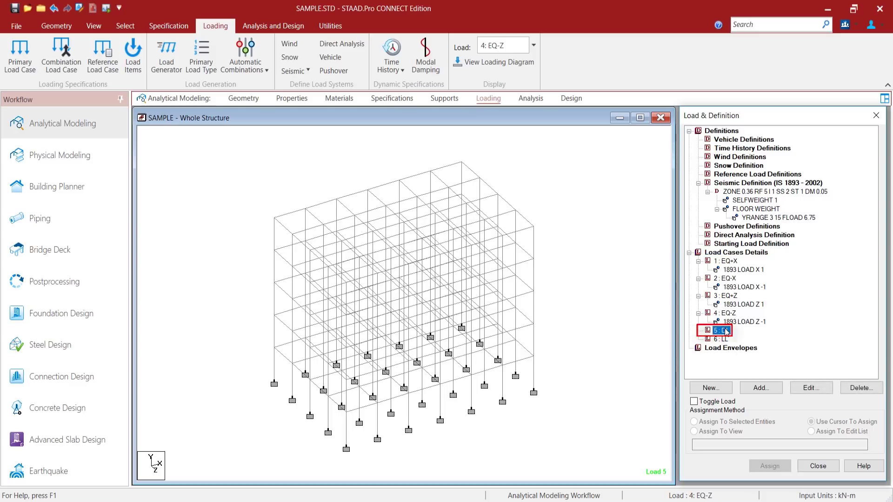
{"action": "left_click", "coordinate": [760, 388]}
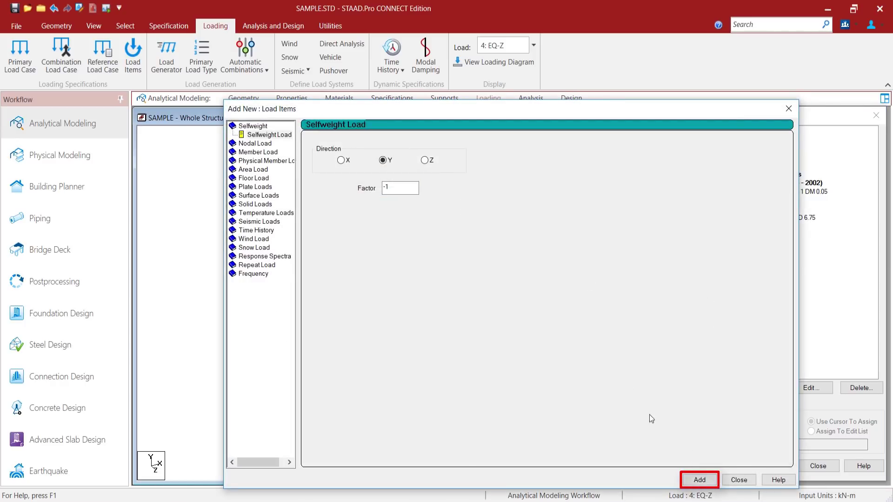
{"action": "left_click", "coordinate": [700, 480]}
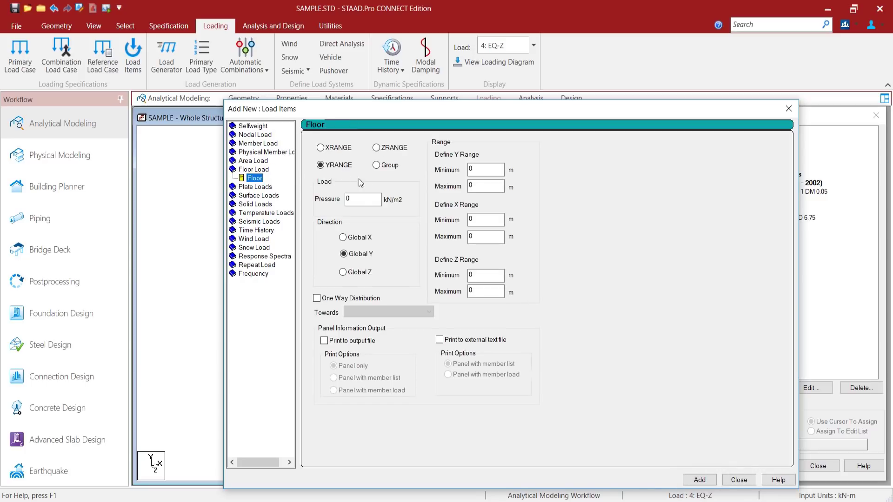
{"action": "double_click", "coordinate": [361, 199]}
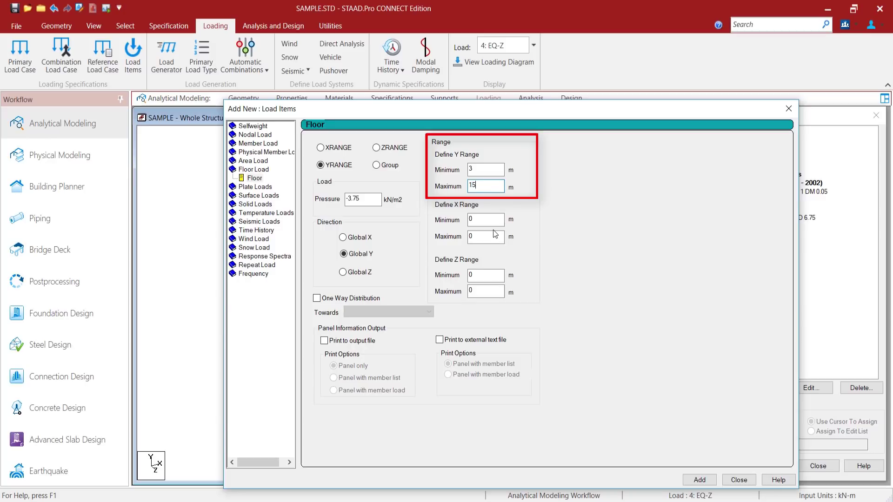
{"action": "left_click", "coordinate": [706, 482]}
{"action": "left_click", "coordinate": [739, 480]}
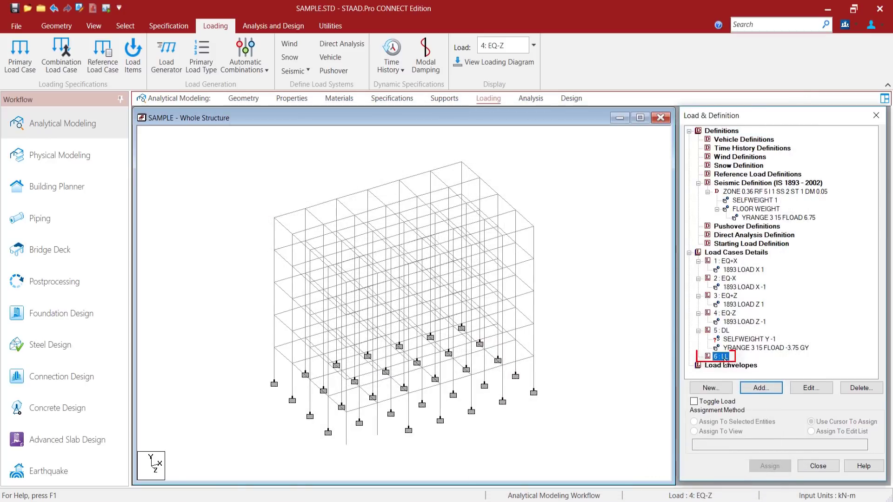
Add a −3 kN/m² floor load over Y 3 to 15 m to the LL case
{"action": "left_click", "coordinate": [759, 388]}
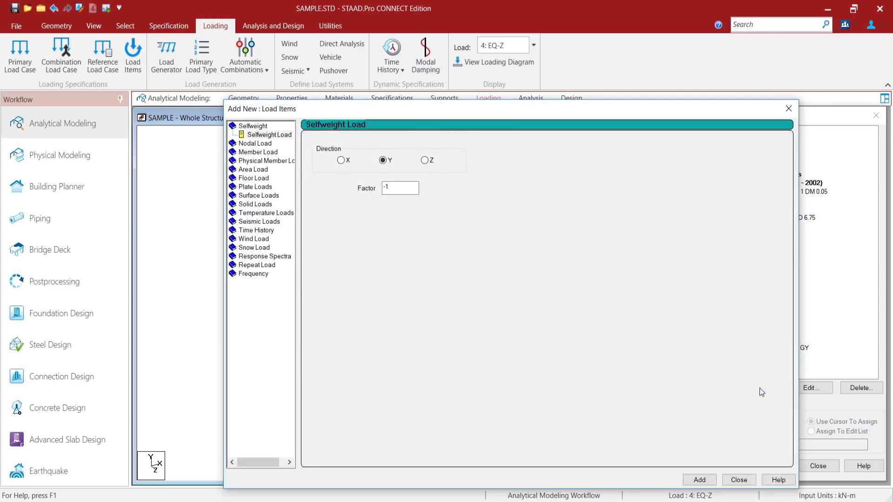
{"action": "left_click", "coordinate": [254, 178]}
{"action": "double_click", "coordinate": [367, 198]}
{"action": "type", "text": "-3"}
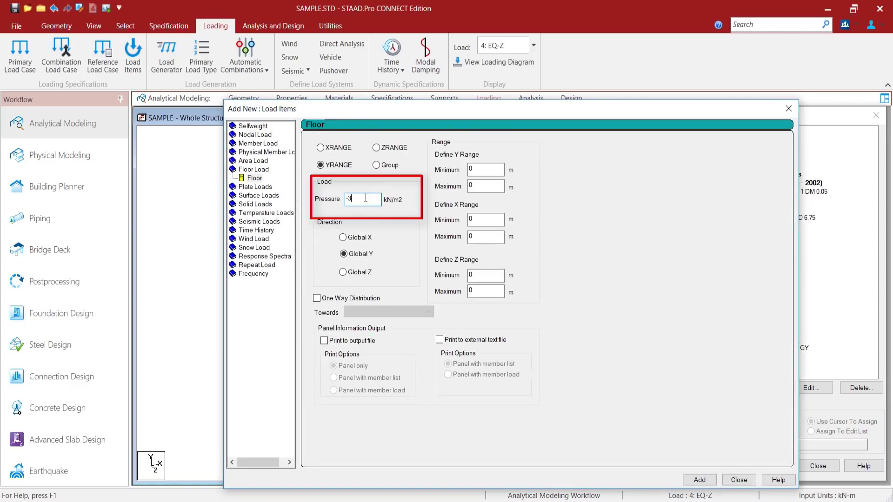
{"action": "double_click", "coordinate": [477, 170]}
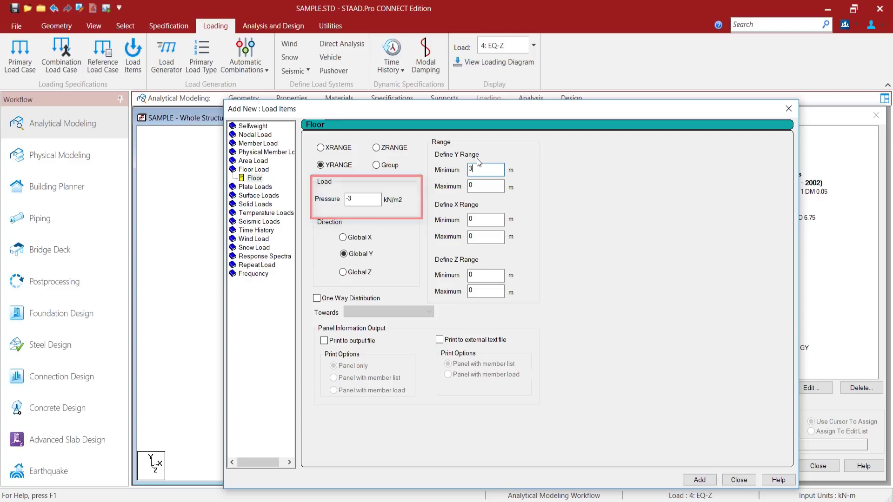
{"action": "type", "text": "3"}
{"action": "key", "text": "Tab"}
{"action": "type", "text": "15"}
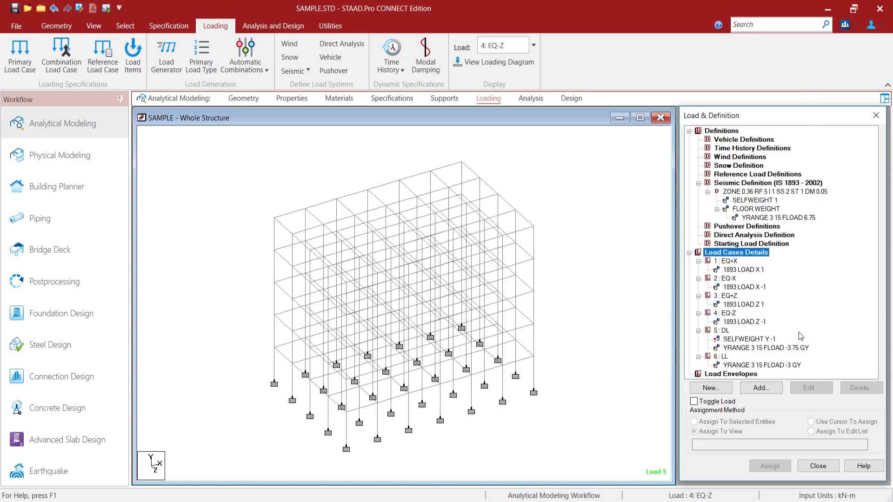
Assign the DL selfweight to the whole view and display the DL and LL floor loads
{"action": "left_click", "coordinate": [749, 339]}
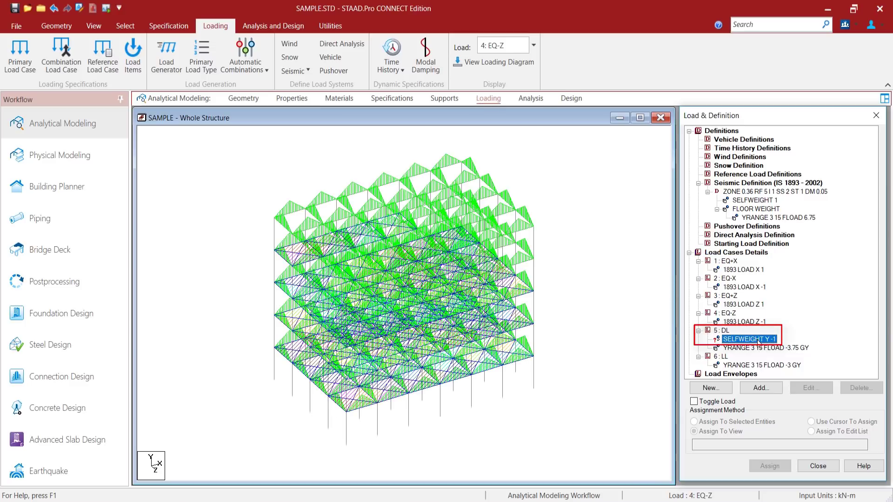
{"action": "left_click", "coordinate": [770, 466]}
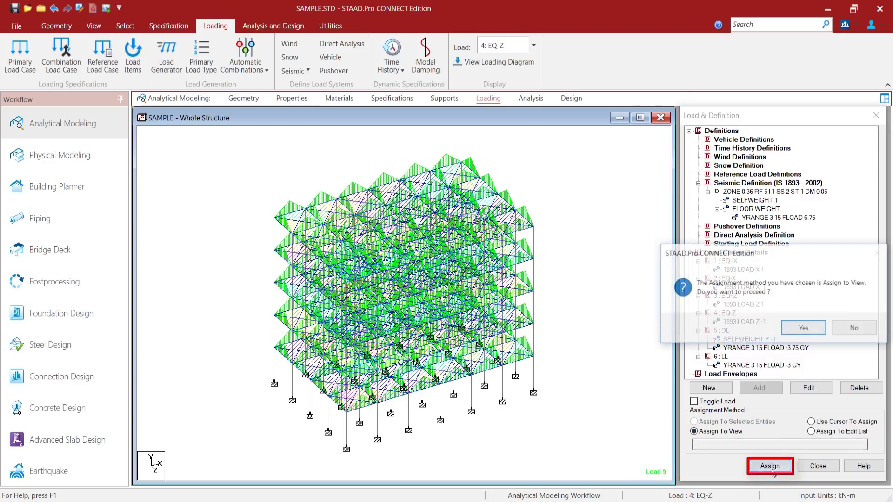
{"action": "left_click", "coordinate": [797, 330]}
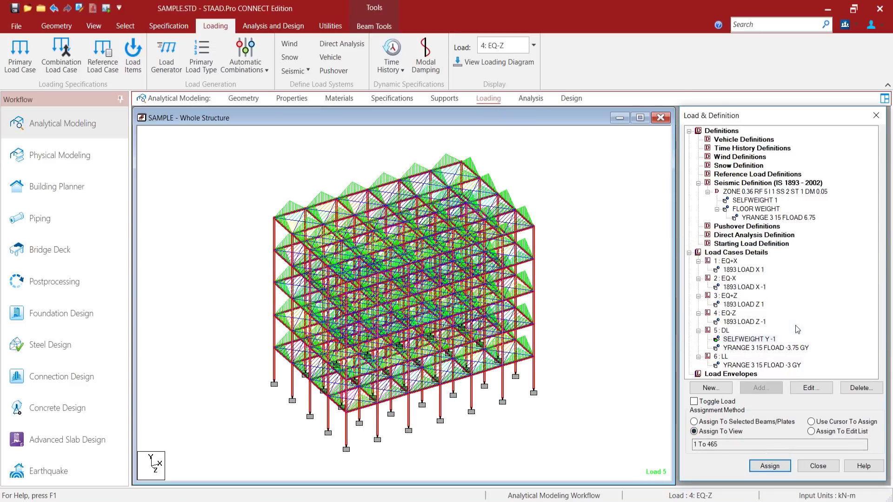
{"action": "left_click", "coordinate": [800, 349]}
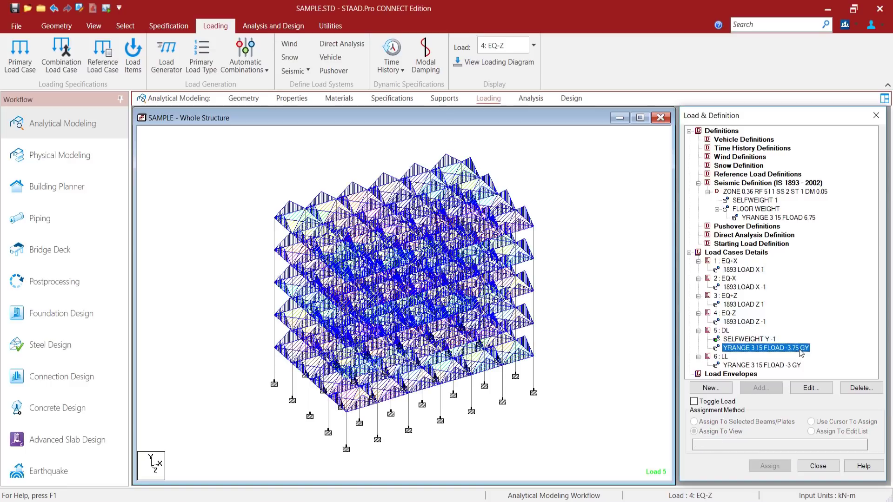
{"action": "left_click", "coordinate": [788, 367]}
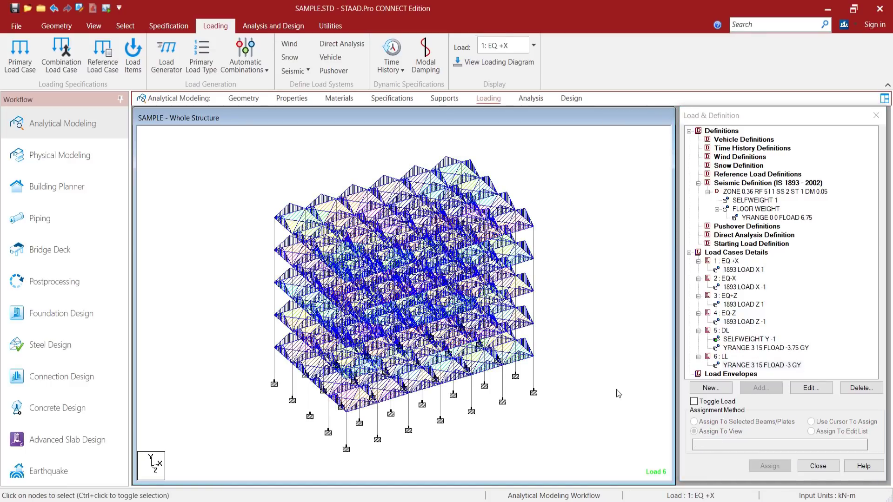
{"action": "left_click", "coordinate": [254, 69]}
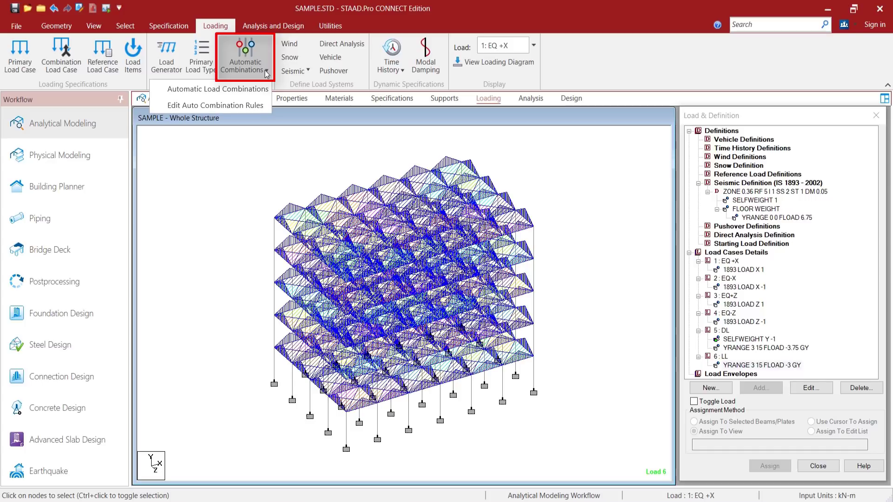
Generate IS:456/IS:800 combinations and add them as new load cases 7 to 33
{"action": "left_click", "coordinate": [219, 89]}
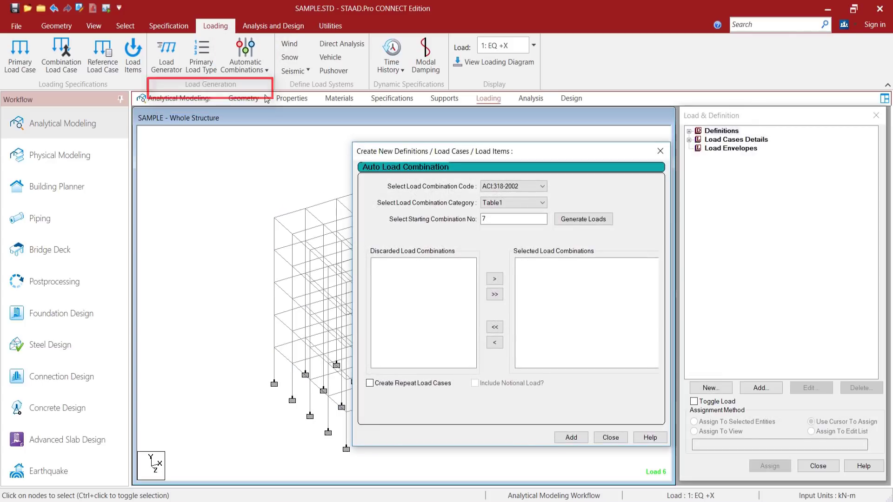
{"action": "left_click", "coordinate": [544, 186]}
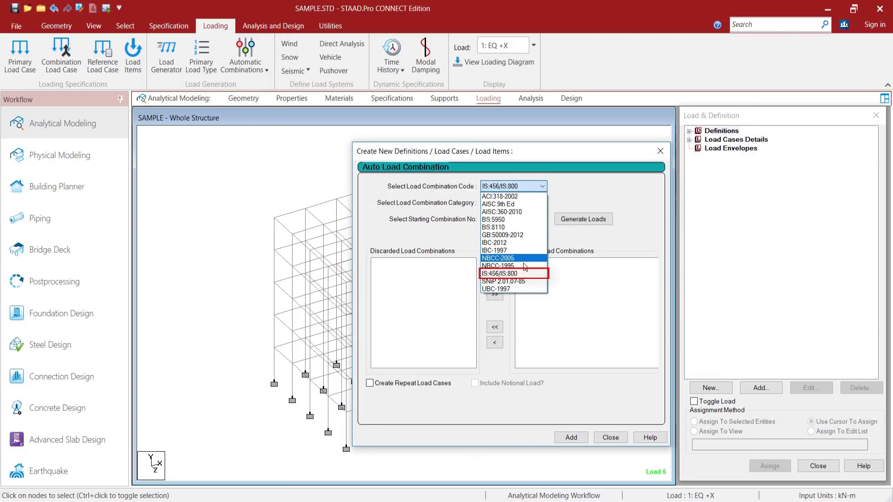
{"action": "left_click", "coordinate": [512, 274]}
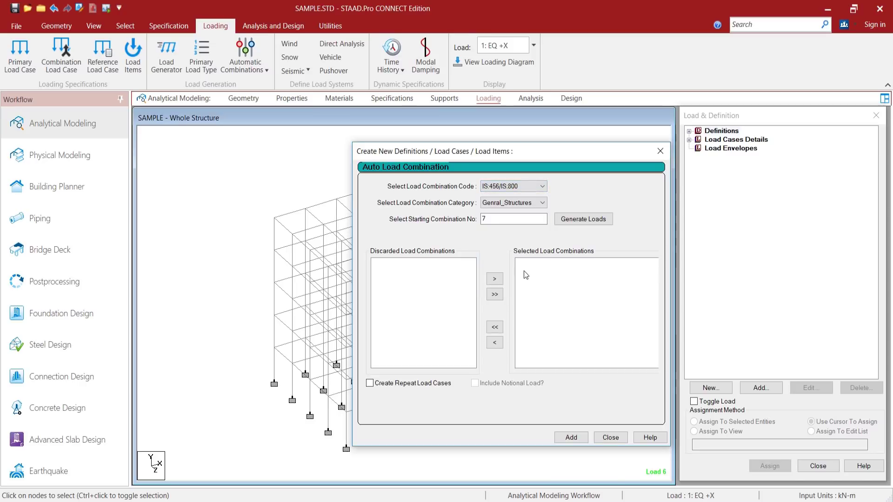
{"action": "left_click", "coordinate": [583, 219]}
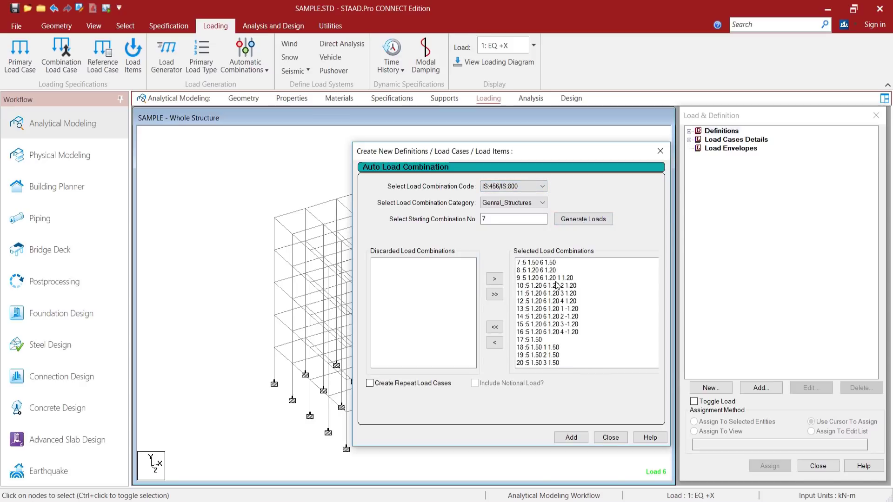
{"action": "scroll", "coordinate": [557, 286], "scroll_direction": "down", "scroll_amount": 5}
{"action": "scroll", "coordinate": [561, 324], "scroll_direction": "up", "scroll_amount": 4}
{"action": "left_click", "coordinate": [576, 438]}
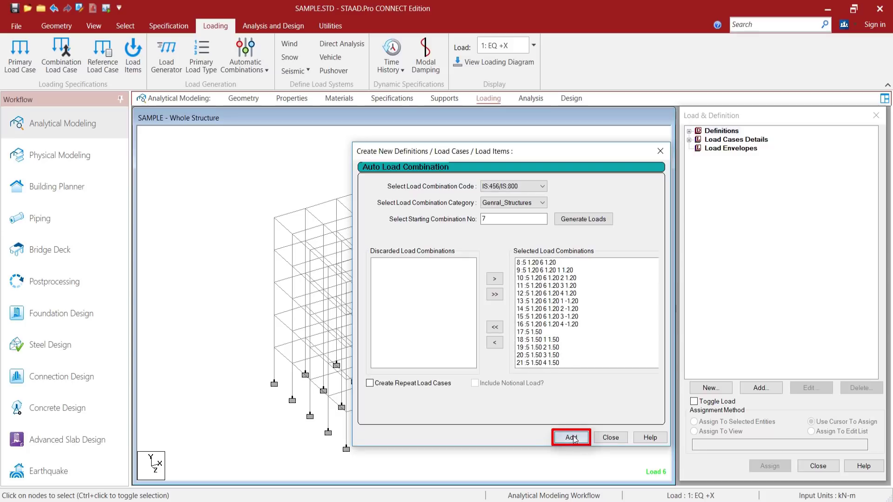
{"action": "left_click", "coordinate": [611, 438]}
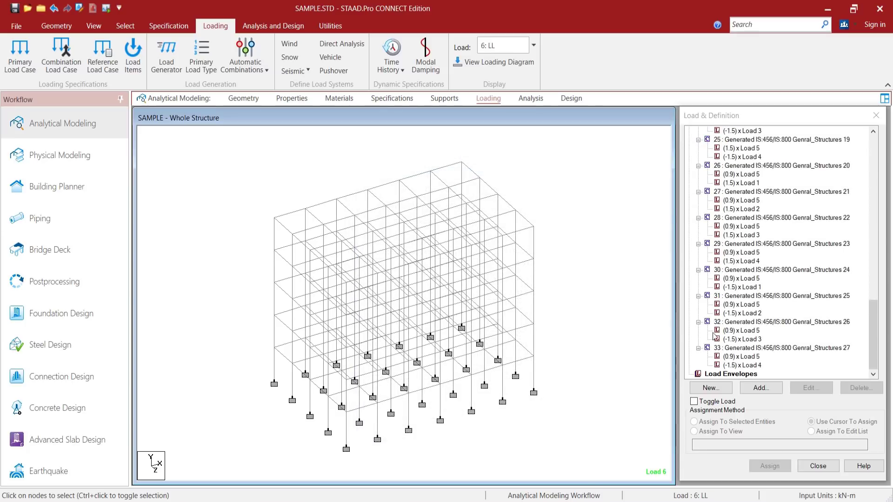
{"action": "scroll", "coordinate": [715, 336], "scroll_direction": "up", "scroll_amount": 20}
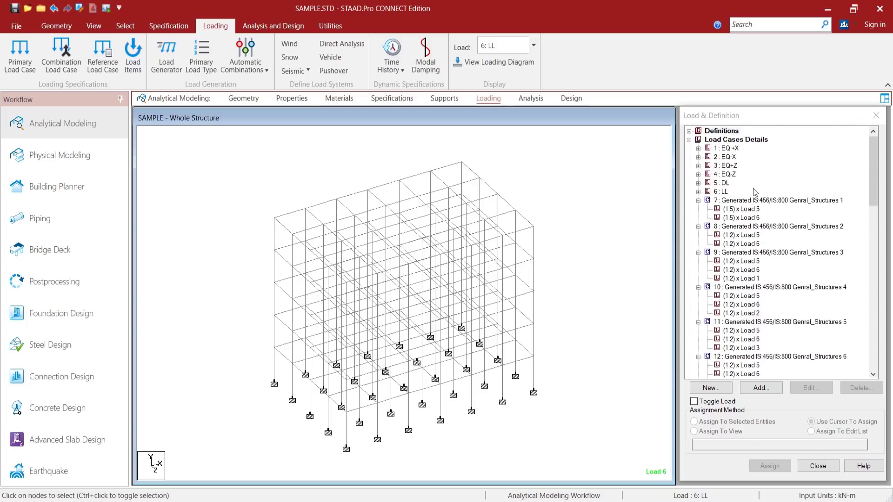
Add a Perform Analysis command with Print All, then save the model and run it
{"action": "left_click", "coordinate": [536, 105]}
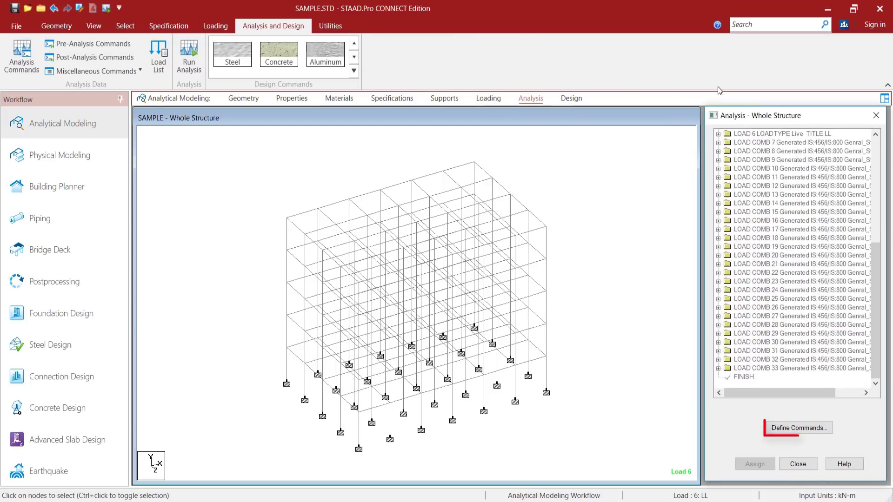
{"action": "left_click", "coordinate": [800, 428]}
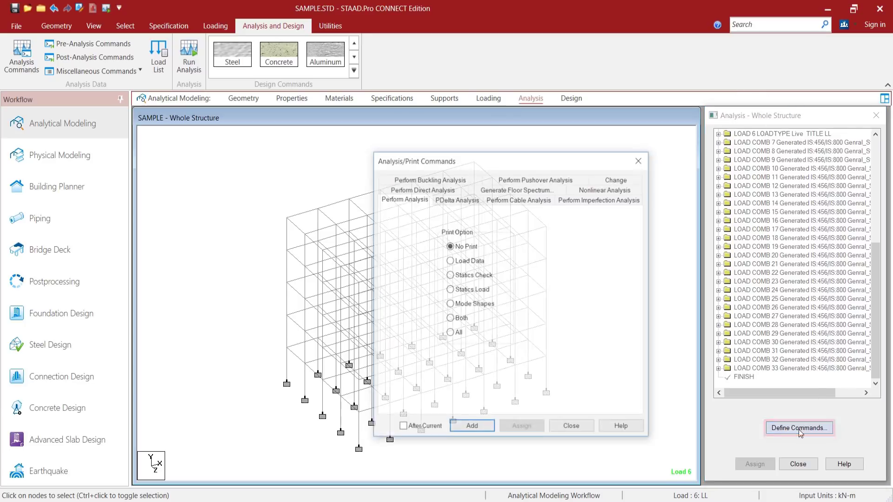
{"action": "left_click", "coordinate": [452, 334]}
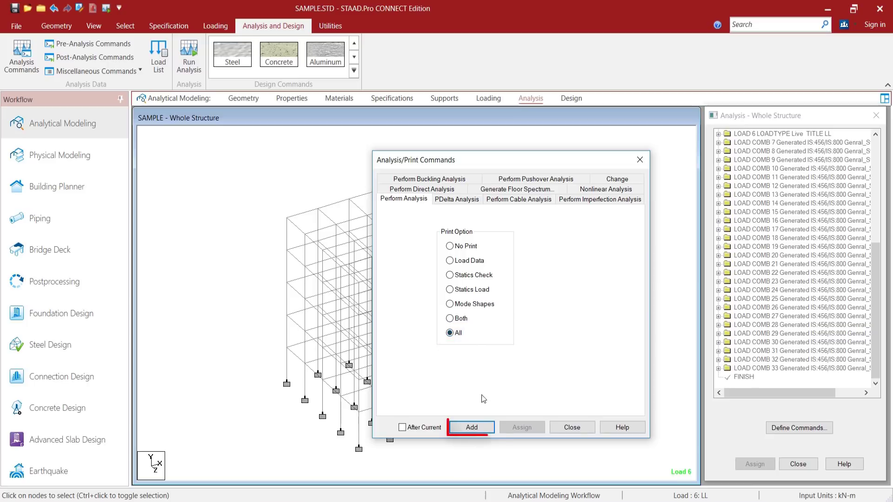
{"action": "left_click", "coordinate": [472, 428]}
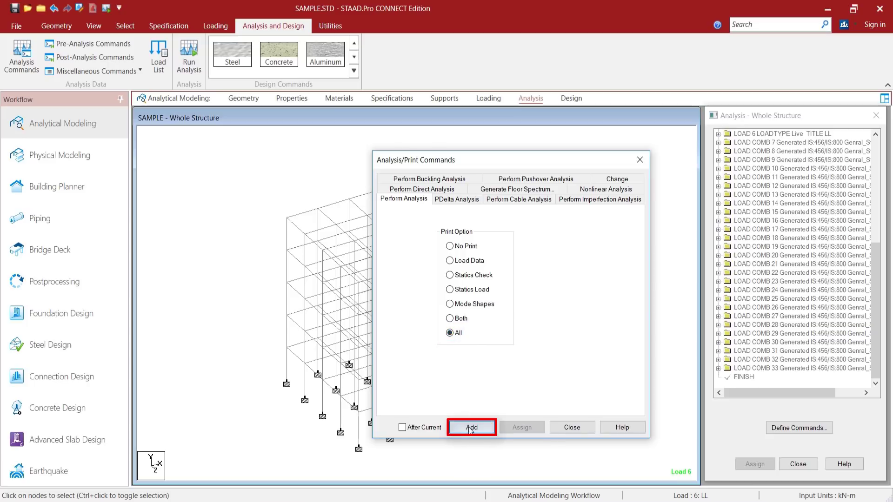
{"action": "left_click", "coordinate": [579, 429]}
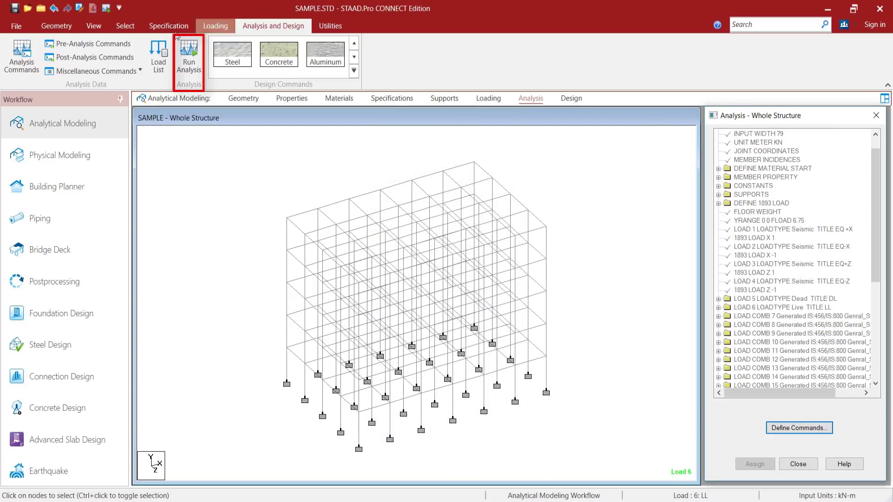
{"action": "left_click", "coordinate": [199, 69]}
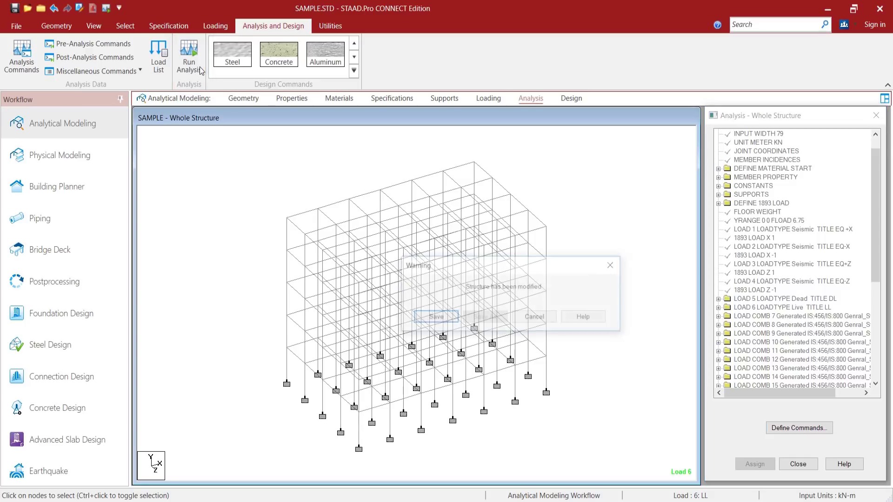
{"action": "left_click", "coordinate": [436, 319]}
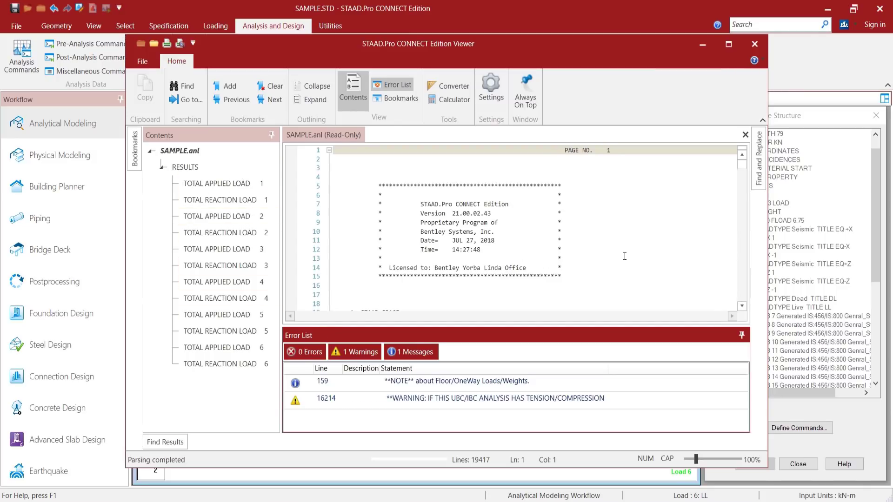
Filter the error list down to the single warning, then move to Postprocessing
{"action": "left_click", "coordinate": [315, 353]}
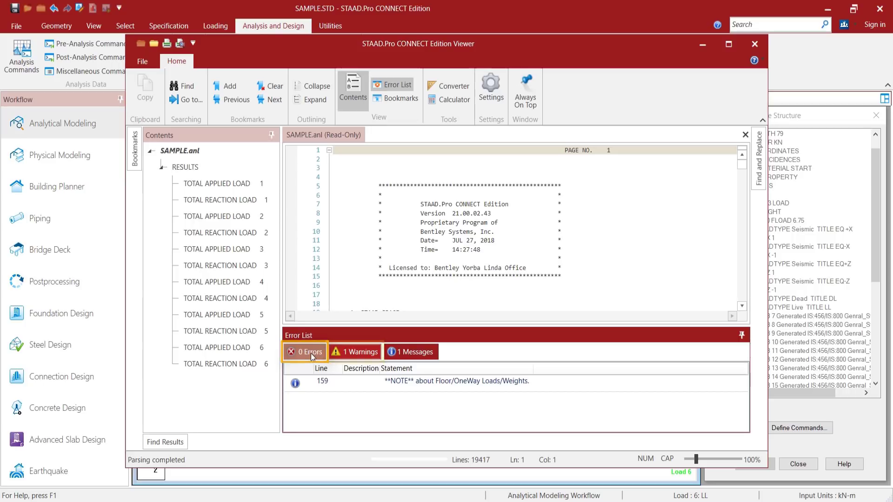
{"action": "left_click", "coordinate": [356, 352]}
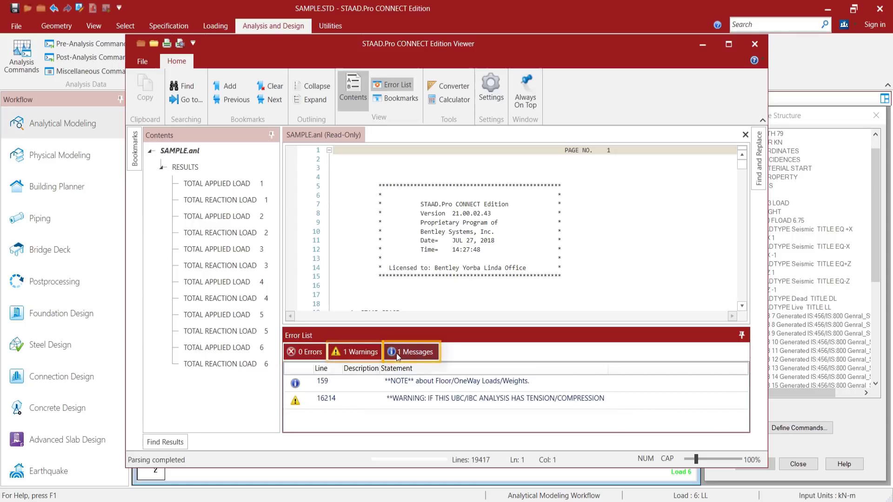
{"action": "left_click", "coordinate": [397, 354]}
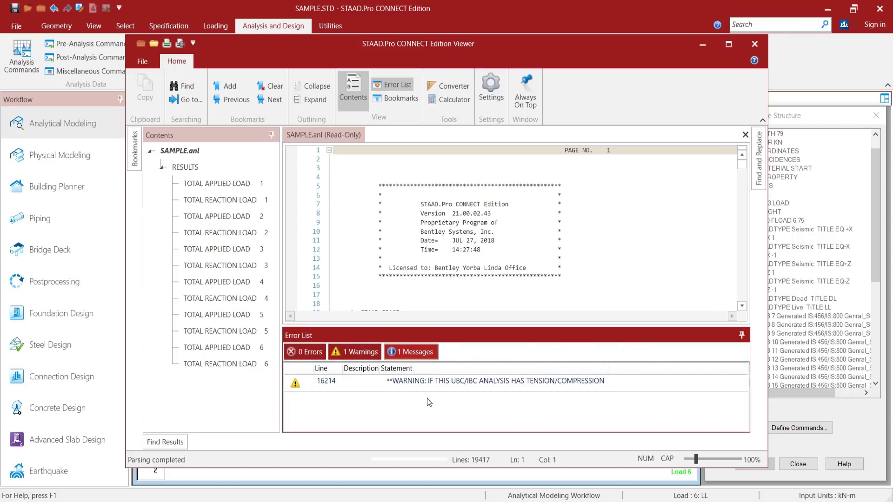
{"action": "left_click", "coordinate": [65, 285]}
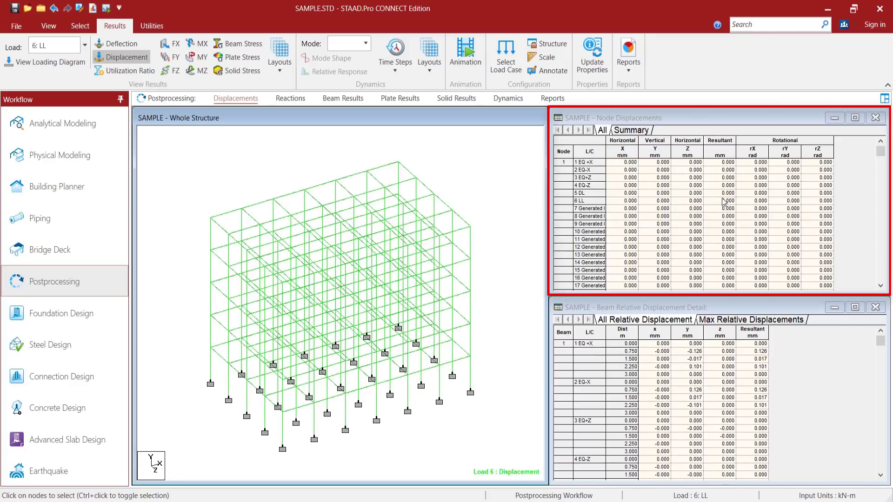
Switch the displacement results display to load case 4: EQ-Z
{"action": "left_click", "coordinate": [744, 312]}
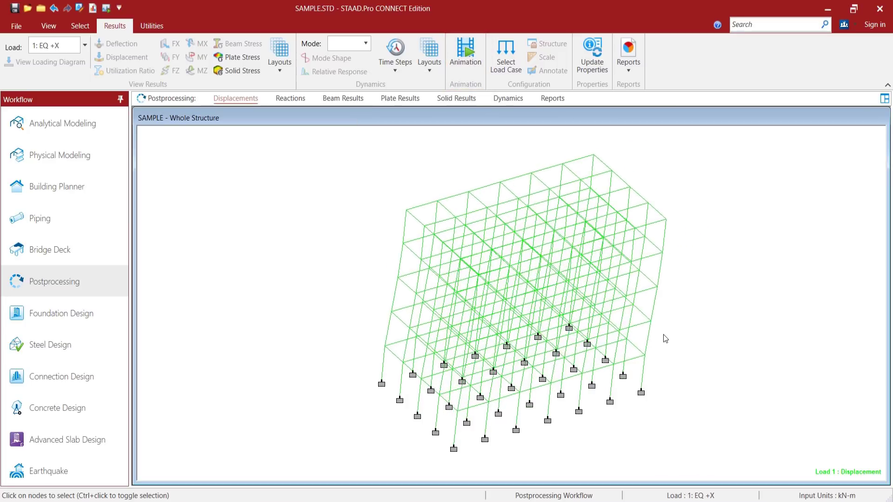
{"action": "left_click", "coordinate": [85, 45]}
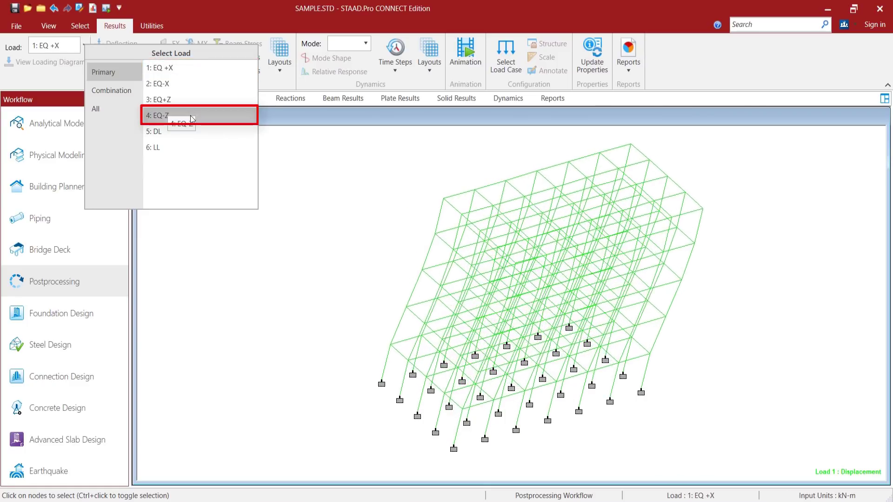
{"action": "left_click", "coordinate": [212, 117]}
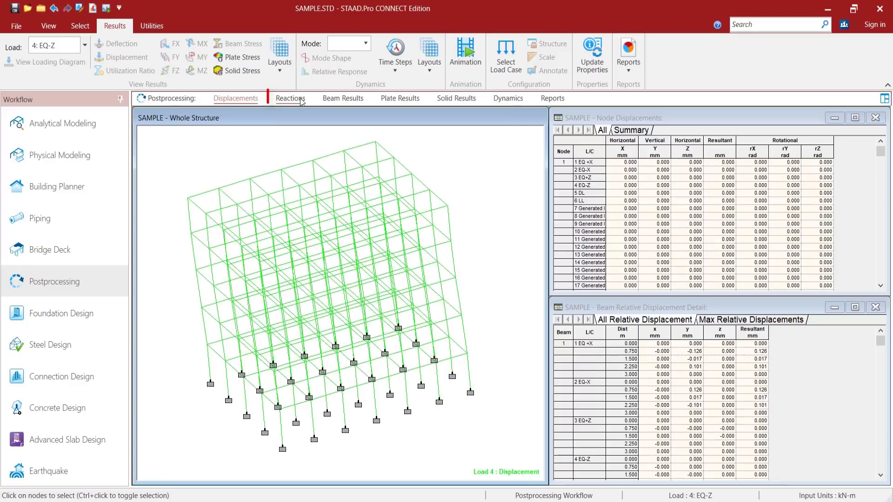
Display the support reactions and drag one reaction label clear of the cluster with a leader line
{"action": "left_click", "coordinate": [300, 100]}
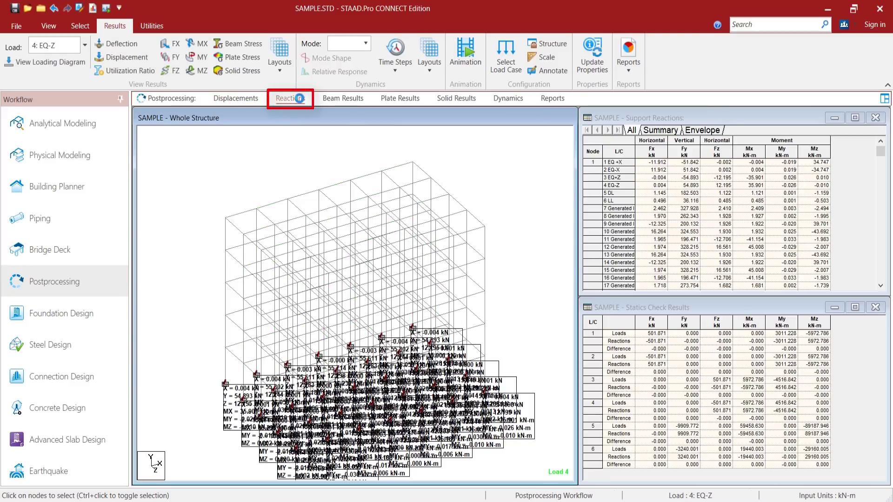
{"action": "left_click", "coordinate": [80, 26]}
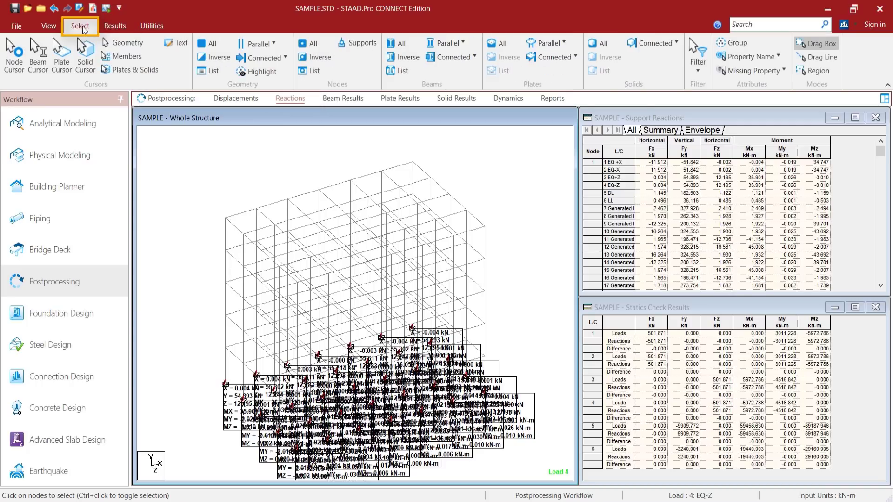
{"action": "left_click", "coordinate": [175, 44]}
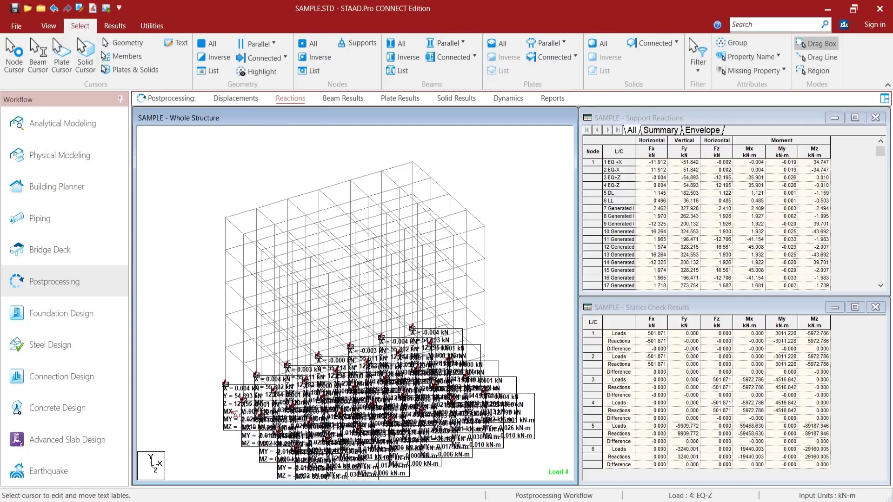
{"action": "left_click_drag", "start_coordinate": [235, 416], "coordinate": [163, 278]}
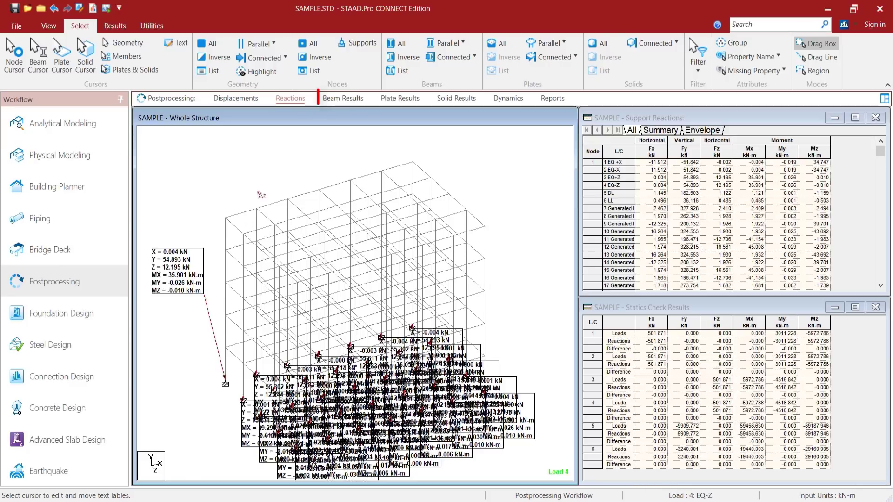
Review beam 25's end forces, then show its Beam Stress contour sectioned at 1.95 m
{"action": "left_click", "coordinate": [331, 103]}
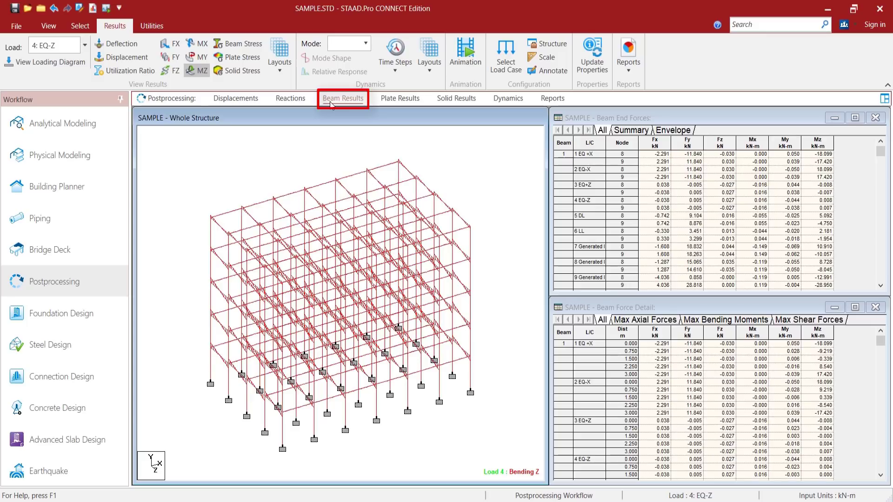
{"action": "left_click", "coordinate": [229, 216]}
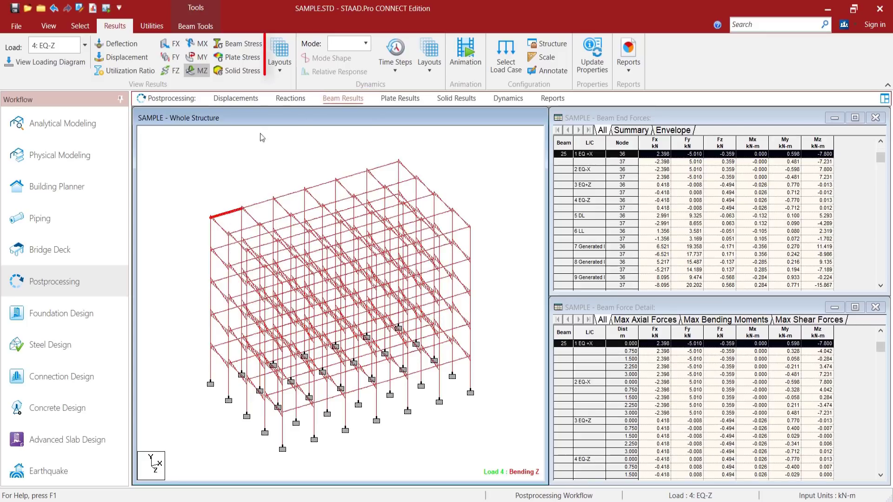
{"action": "left_click", "coordinate": [286, 62]}
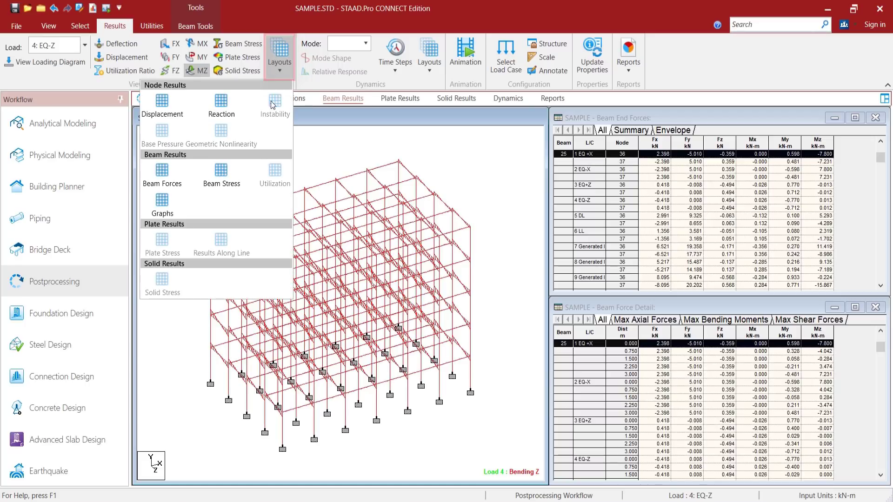
{"action": "left_click", "coordinate": [223, 179]}
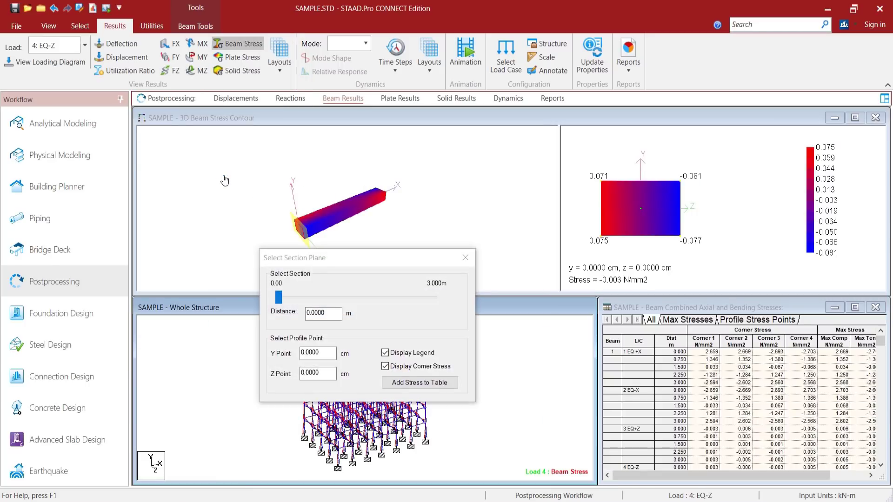
{"action": "left_click_drag", "start_coordinate": [343, 318], "coordinate": [450, 317]}
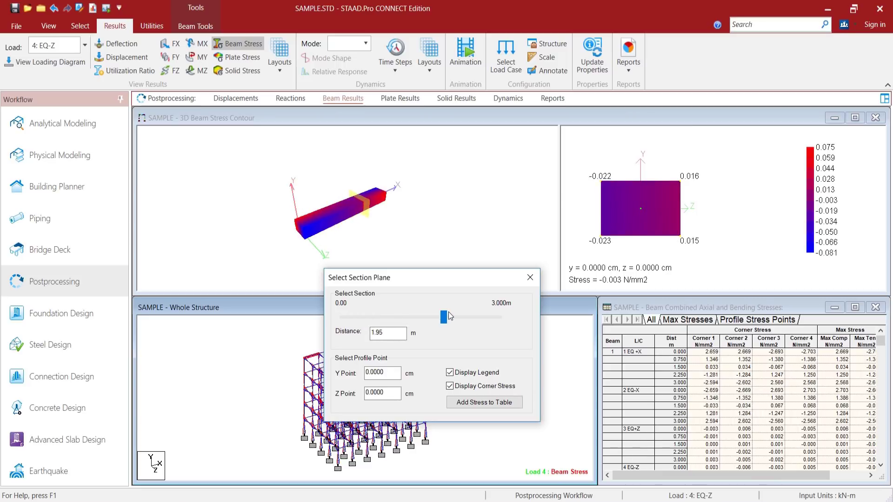
{"action": "left_click", "coordinate": [281, 74]}
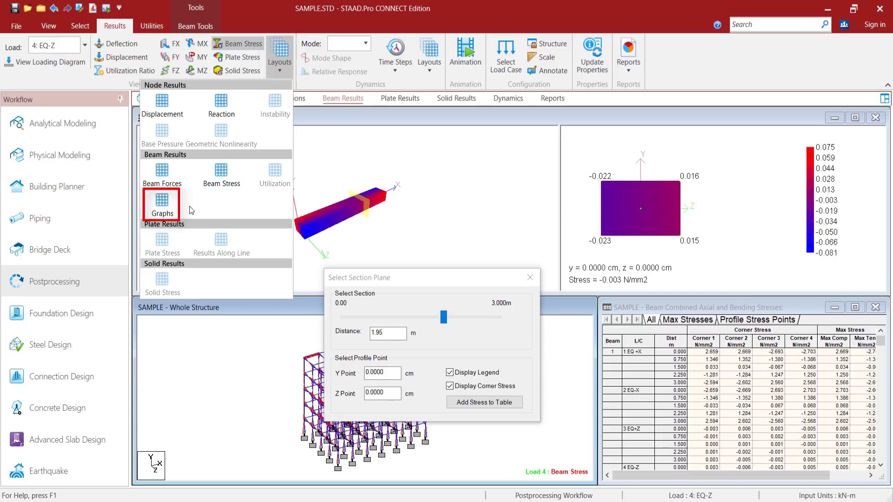
Show the Graphs layout and review beam 25's Mz, Fy shear and Fx axial graphs for load 4: EQ-Z
{"action": "left_click", "coordinate": [162, 201]}
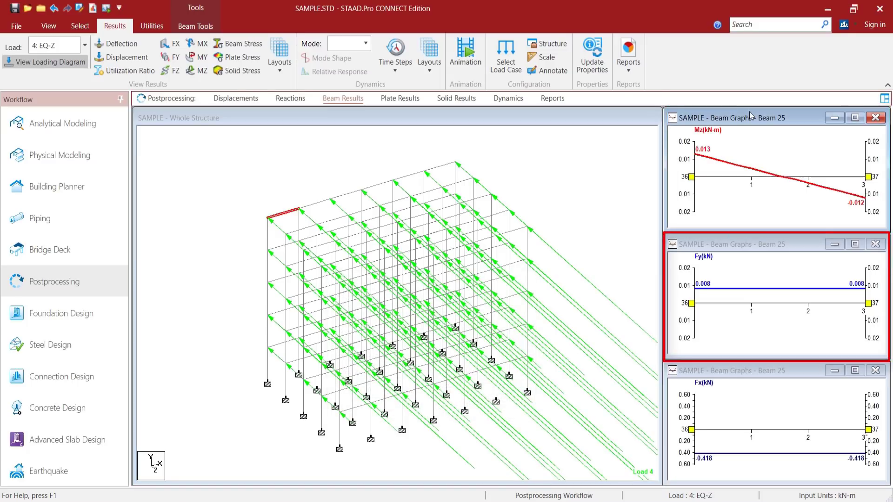
{"action": "left_click", "coordinate": [743, 246]}
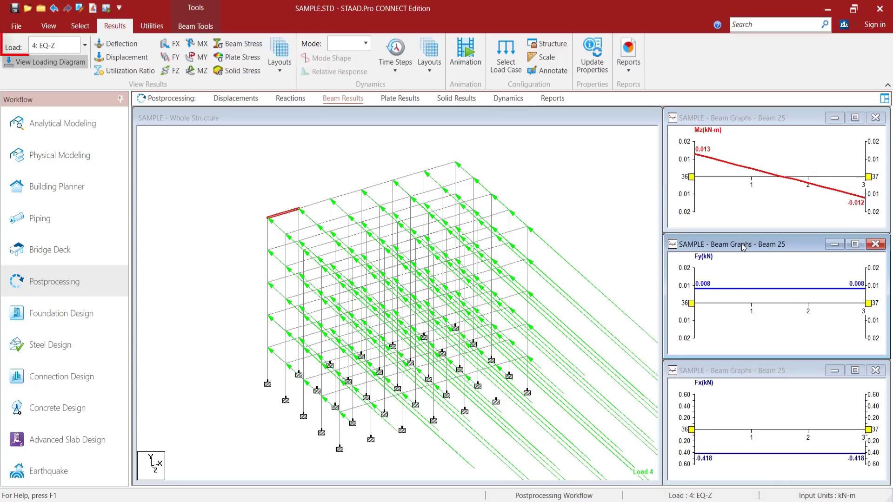
{"action": "left_click", "coordinate": [775, 369]}
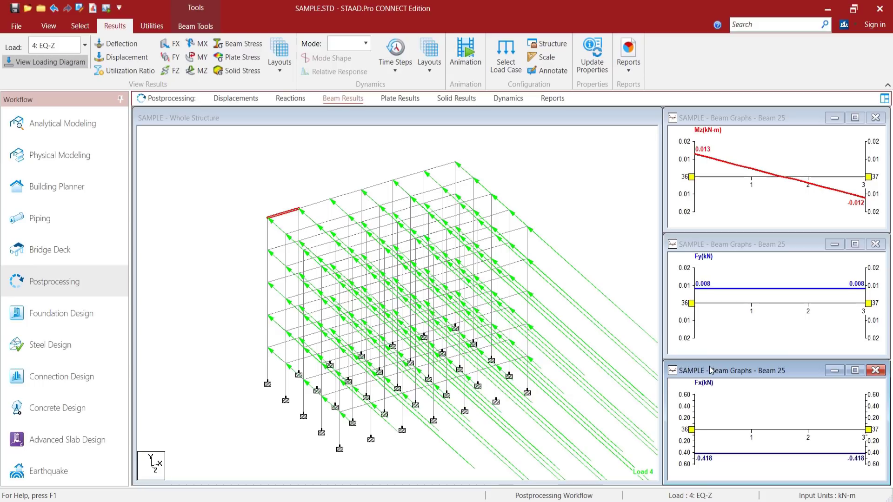